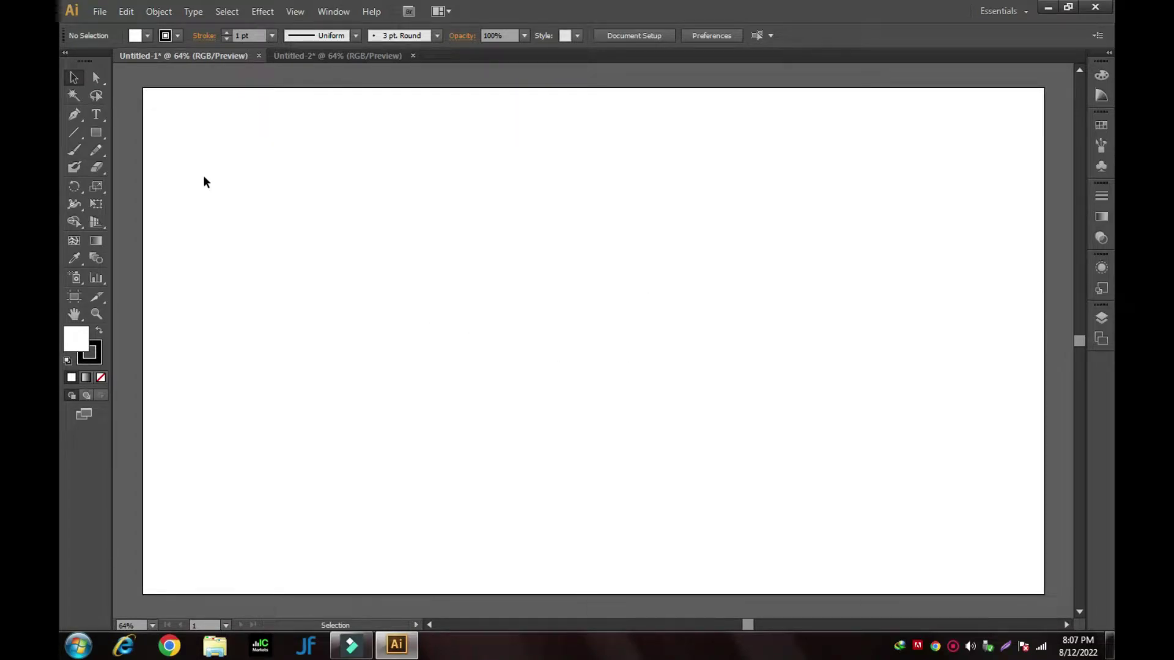
- Draw a 412.5 px polar grid near the artboard centre with the Polar Grid Tool
click(74, 132)
click(147, 203)
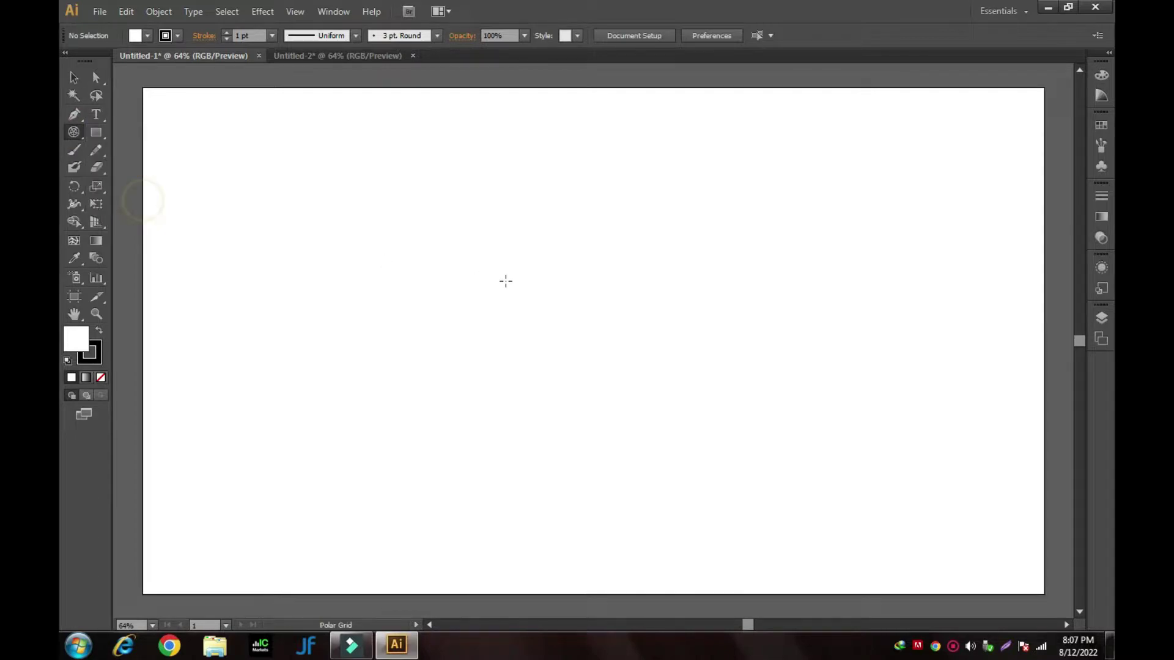
drag(564, 293, 632, 403)
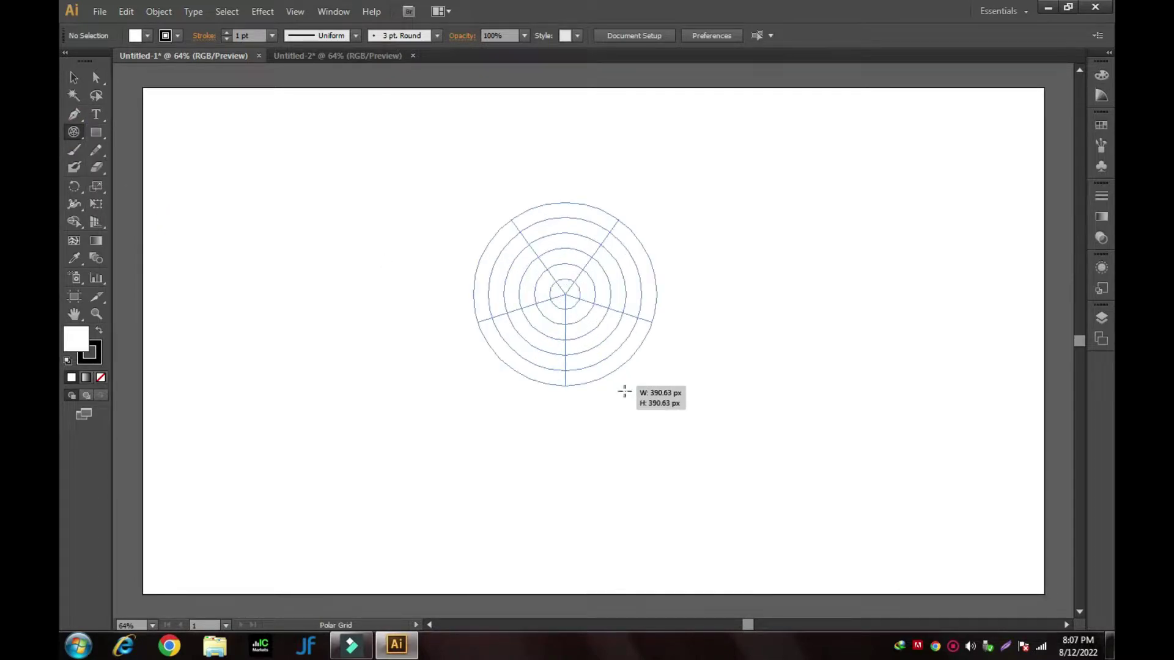
drag(632, 403, 630, 392)
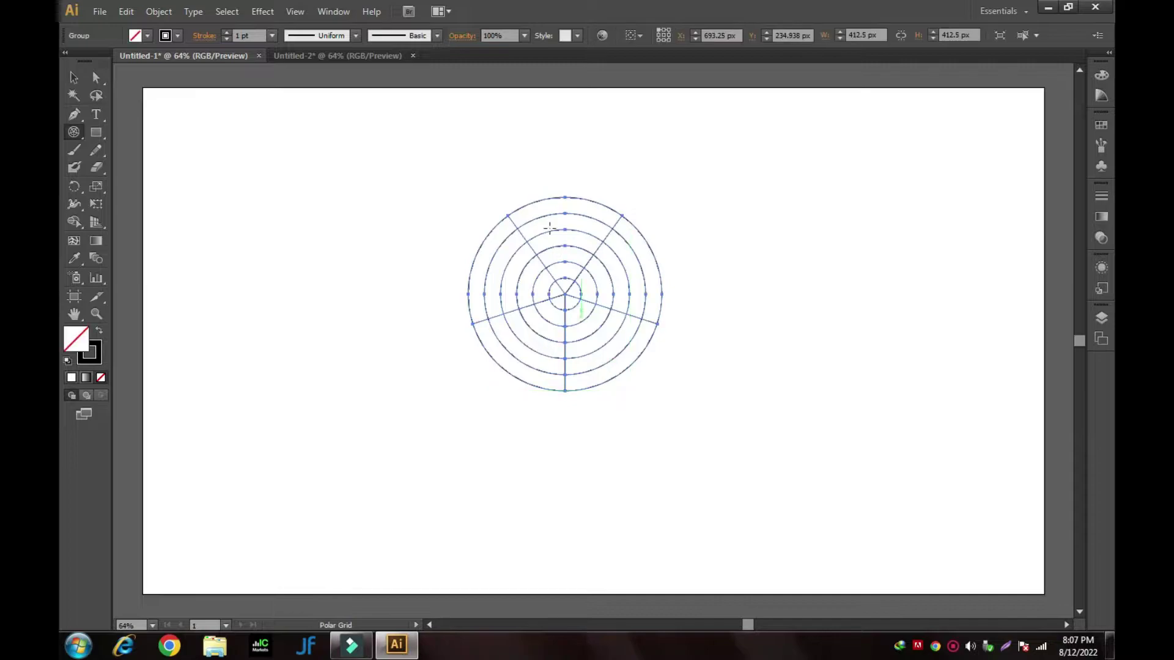
- Delete the grid's radial lines at its centre and select the remaining concentric circles
click(74, 78)
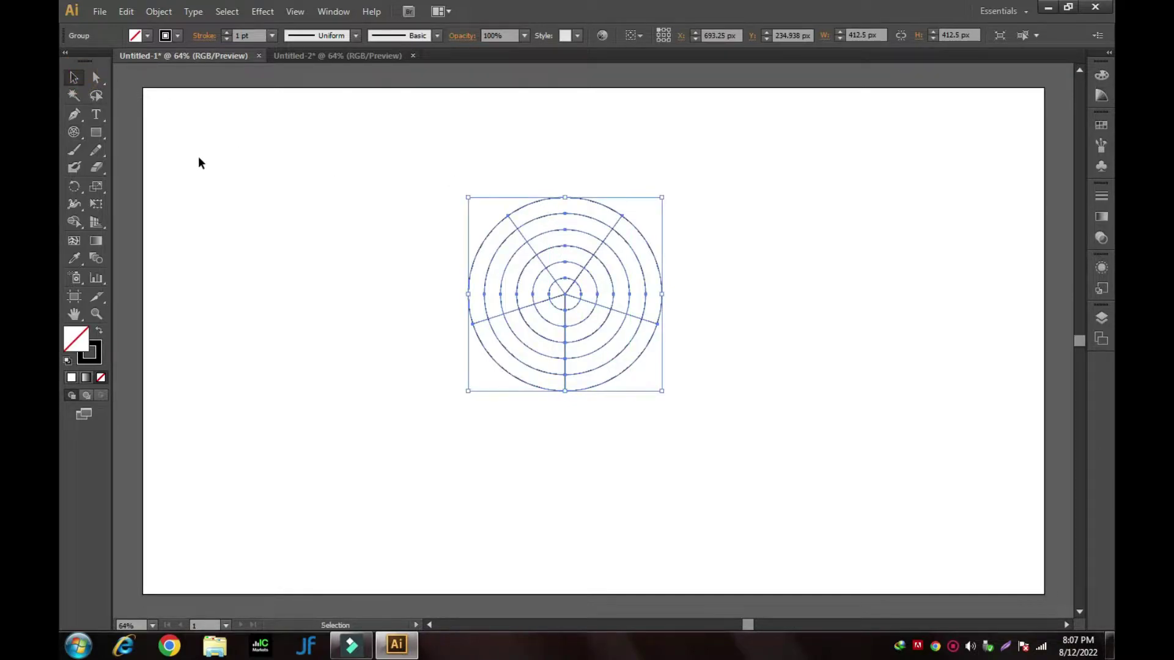
click(96, 77)
click(317, 242)
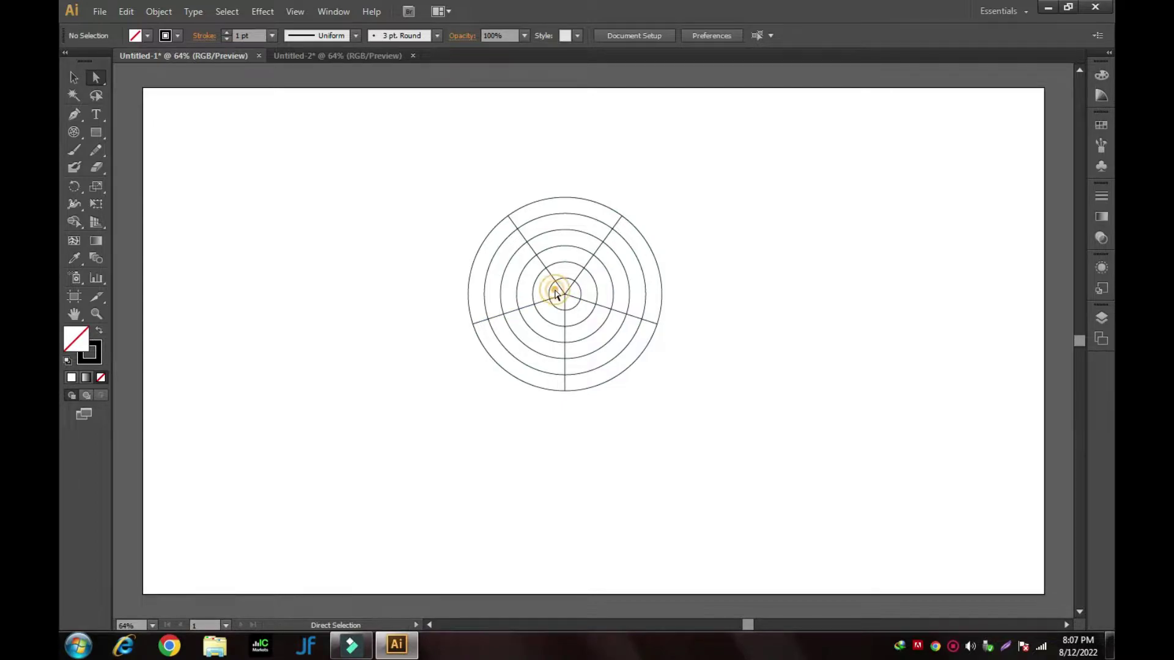
drag(574, 306, 575, 305)
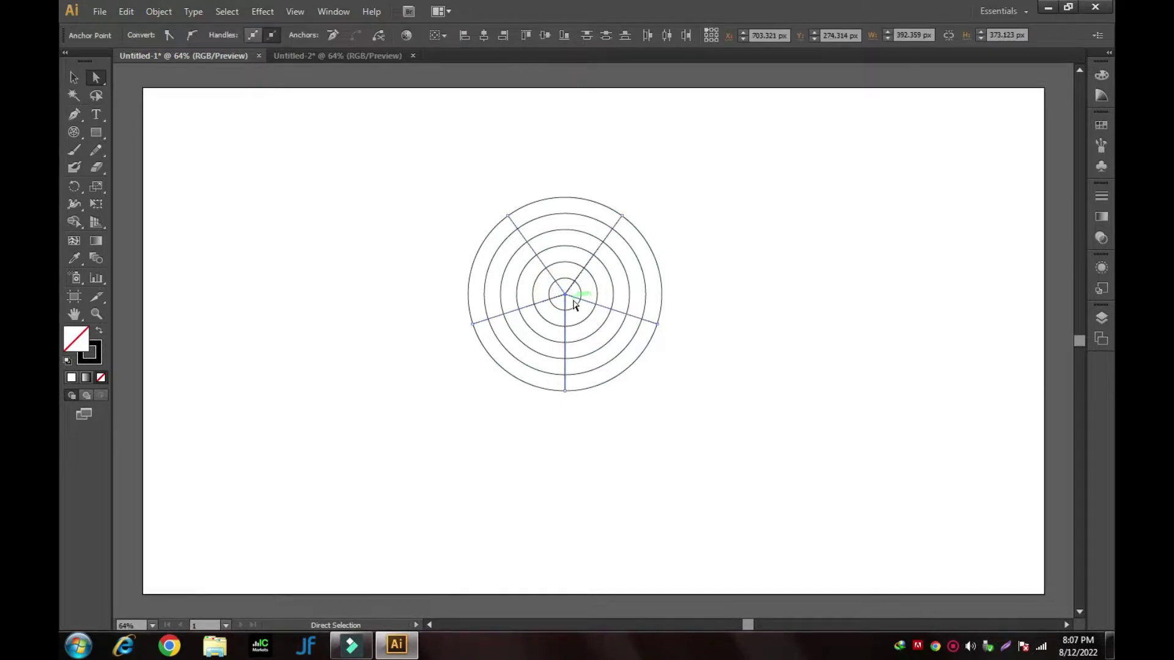
key(Delete)
drag(414, 164, 693, 432)
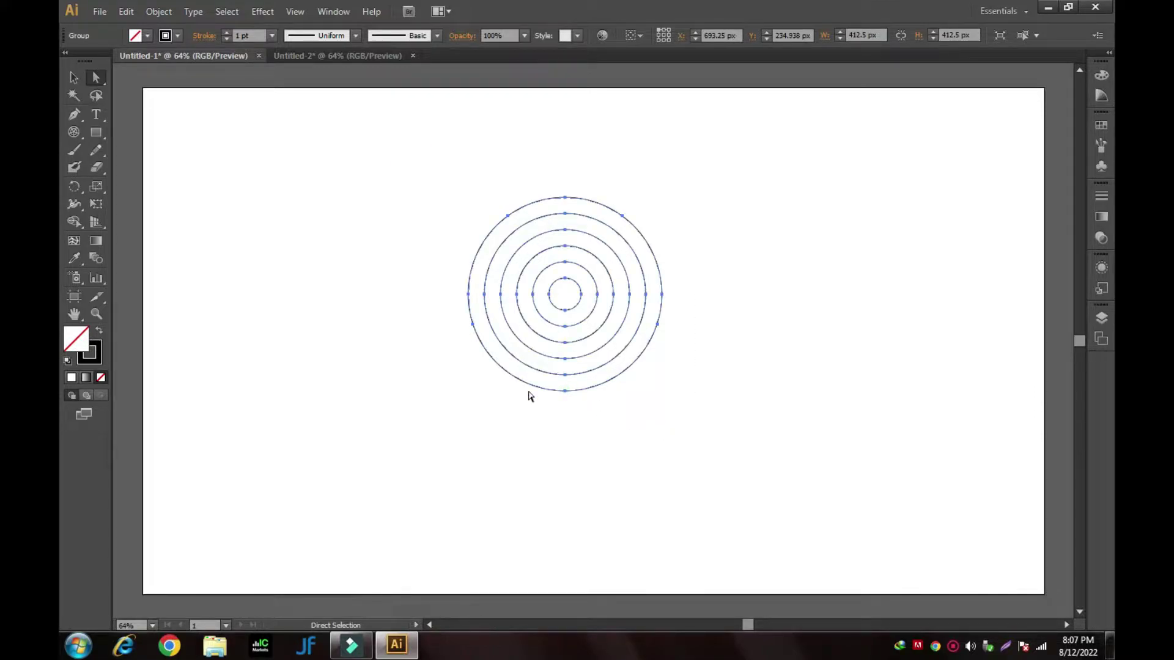
- Make six 60° rotated copies of the circles around their bottom point, then select the whole flower
click(74, 191)
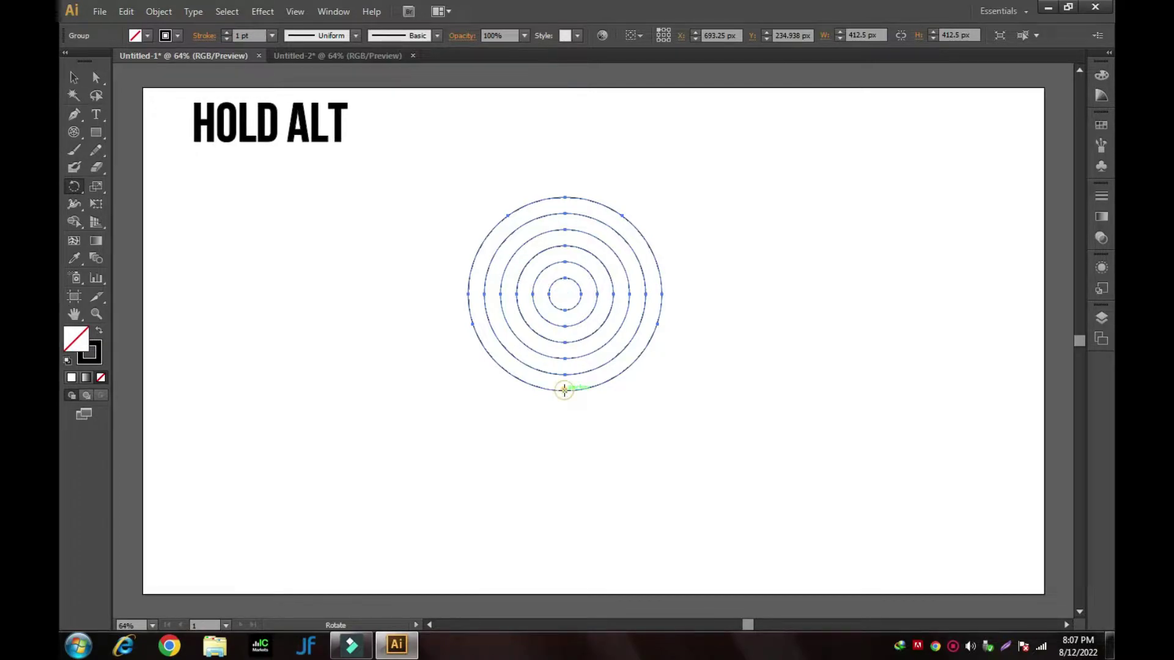
alt+click(564, 390)
click(813, 333)
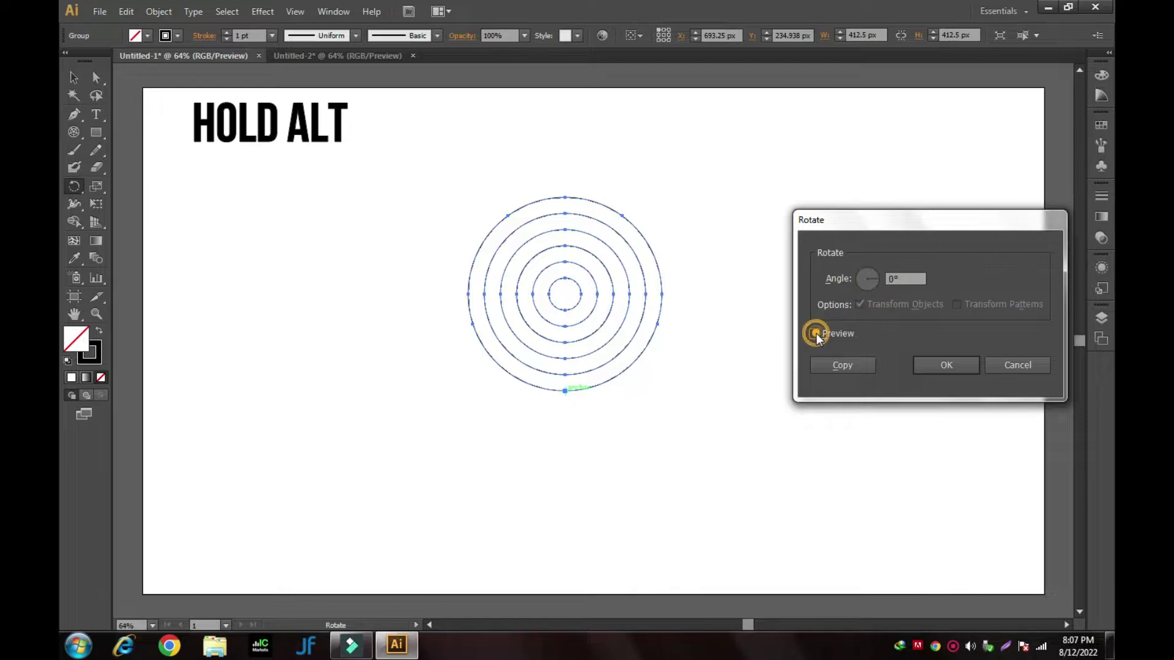
click(899, 279)
text(60)
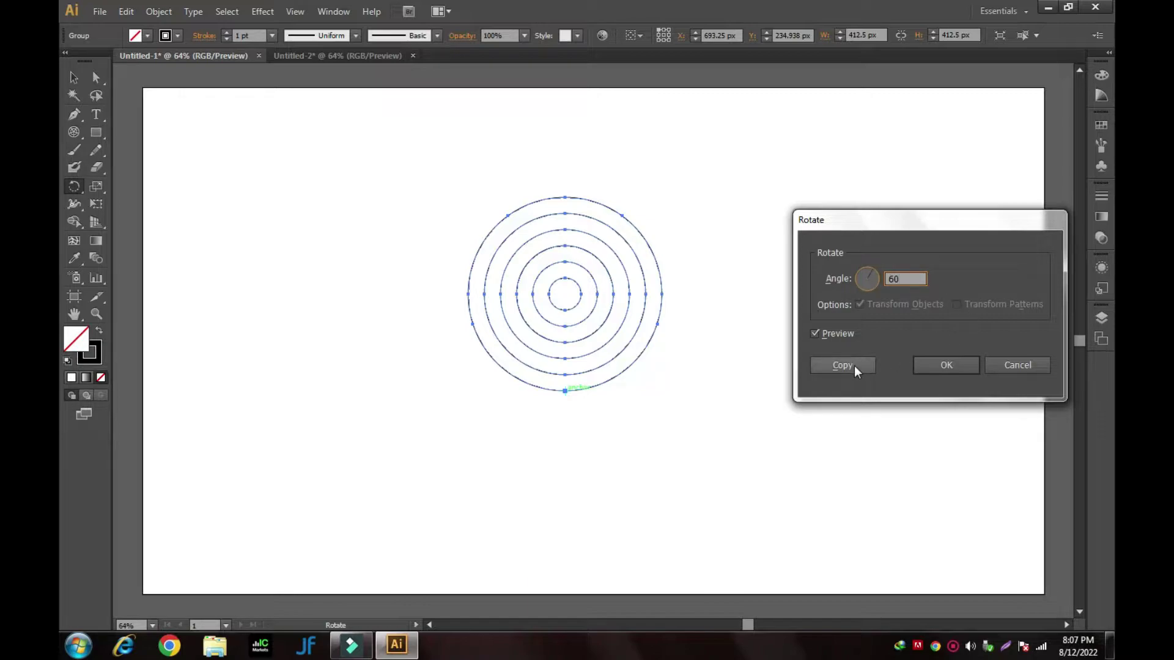
click(854, 365)
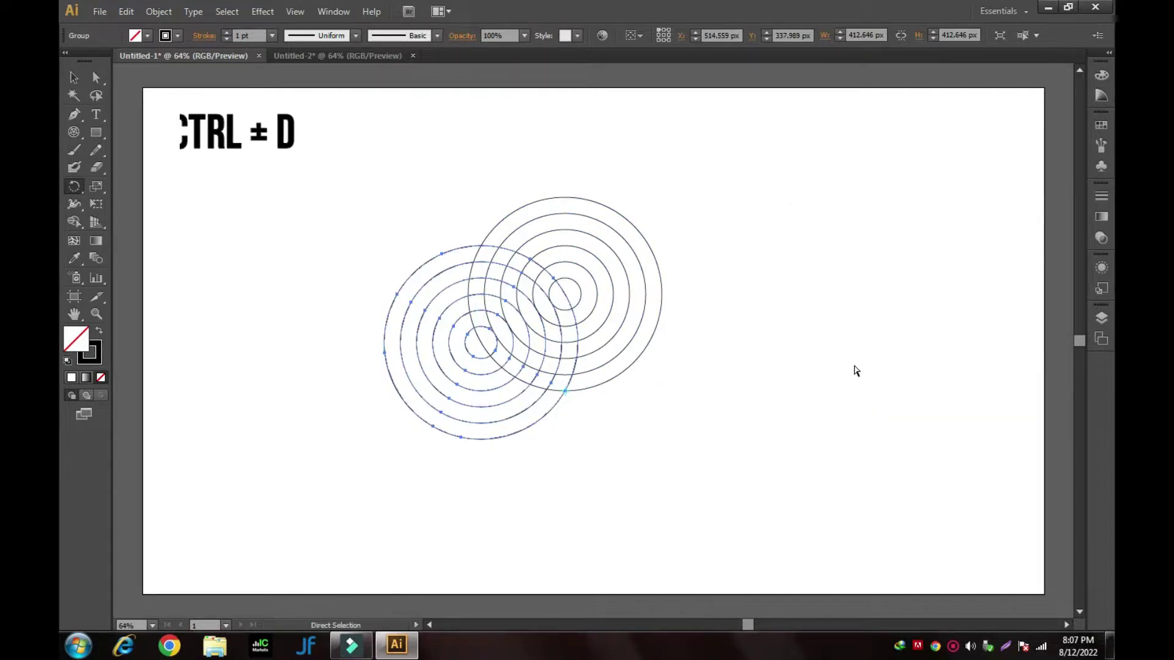
key(ctrl+d)
key(ctrl+d)
key(ctrl+d)
key(ctrl+d)
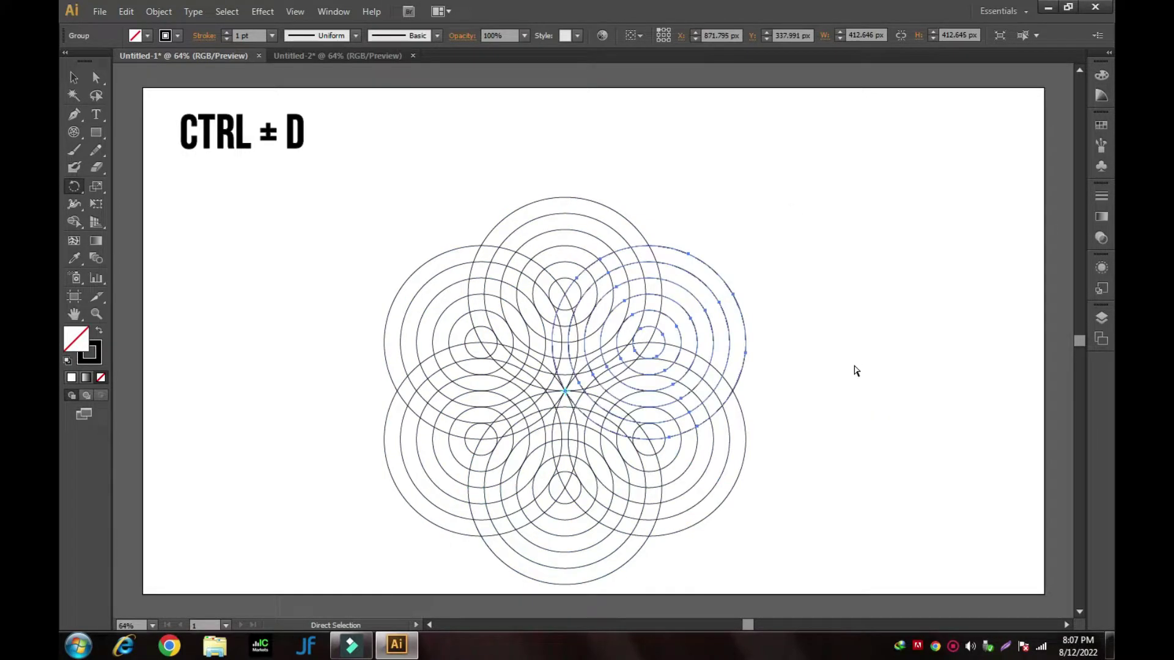
click(74, 77)
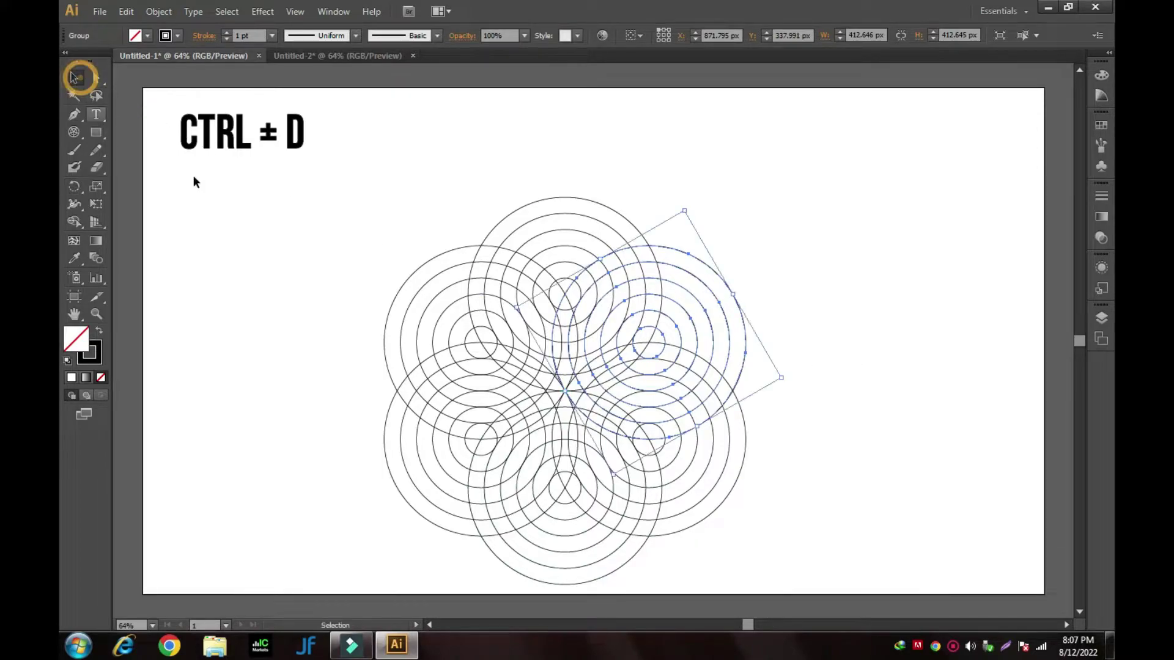
drag(300, 164, 798, 598)
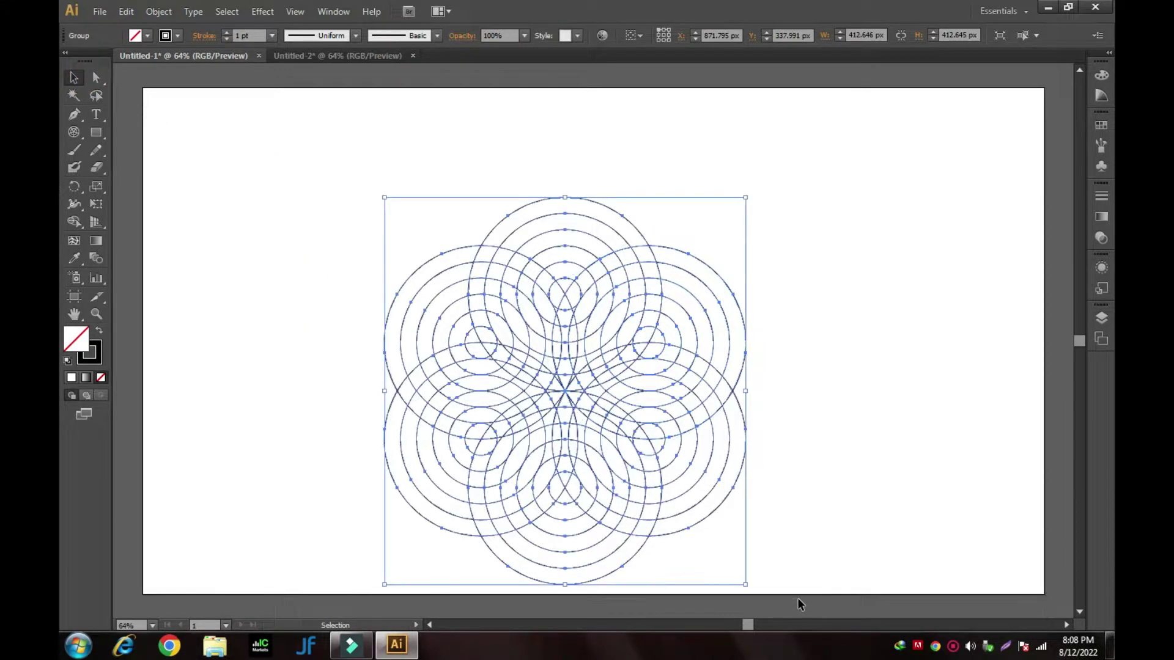
- Move the flower up and set a near-black 070707 fill for the Shape Builder
drag(552, 406, 566, 350)
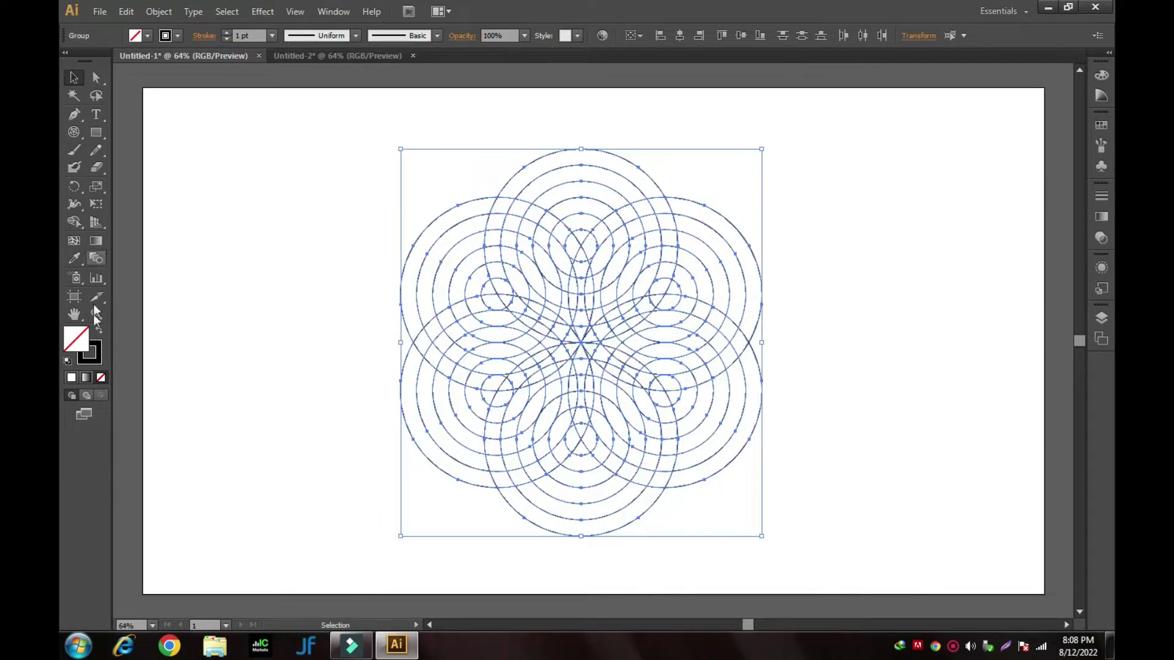
click(74, 222)
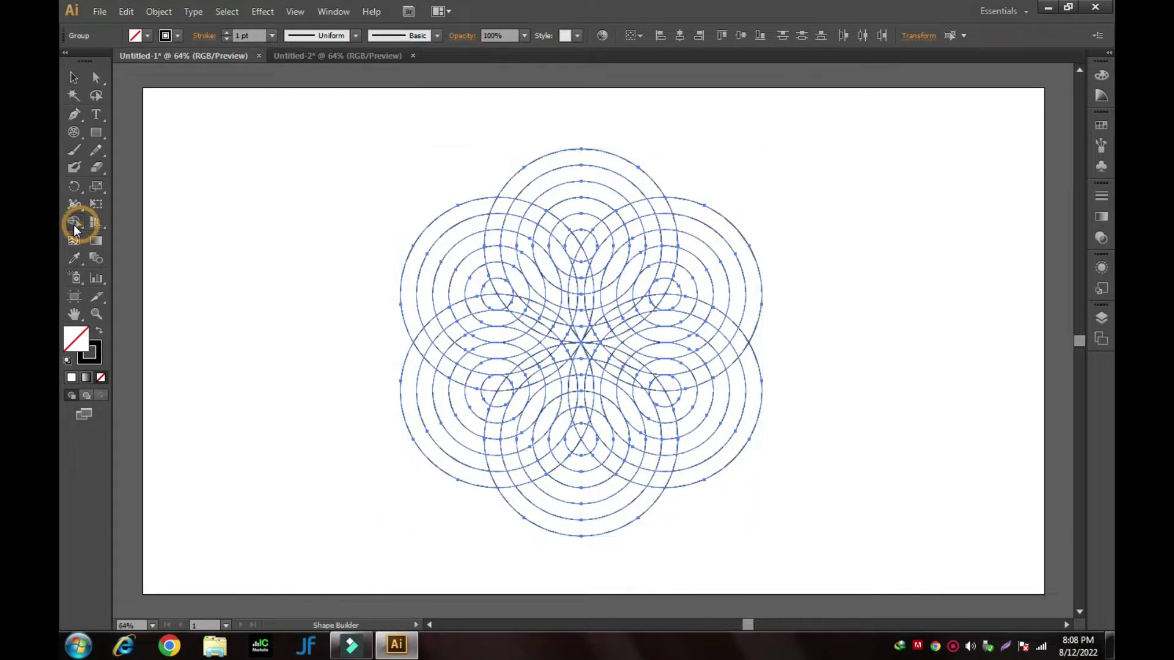
click(71, 377)
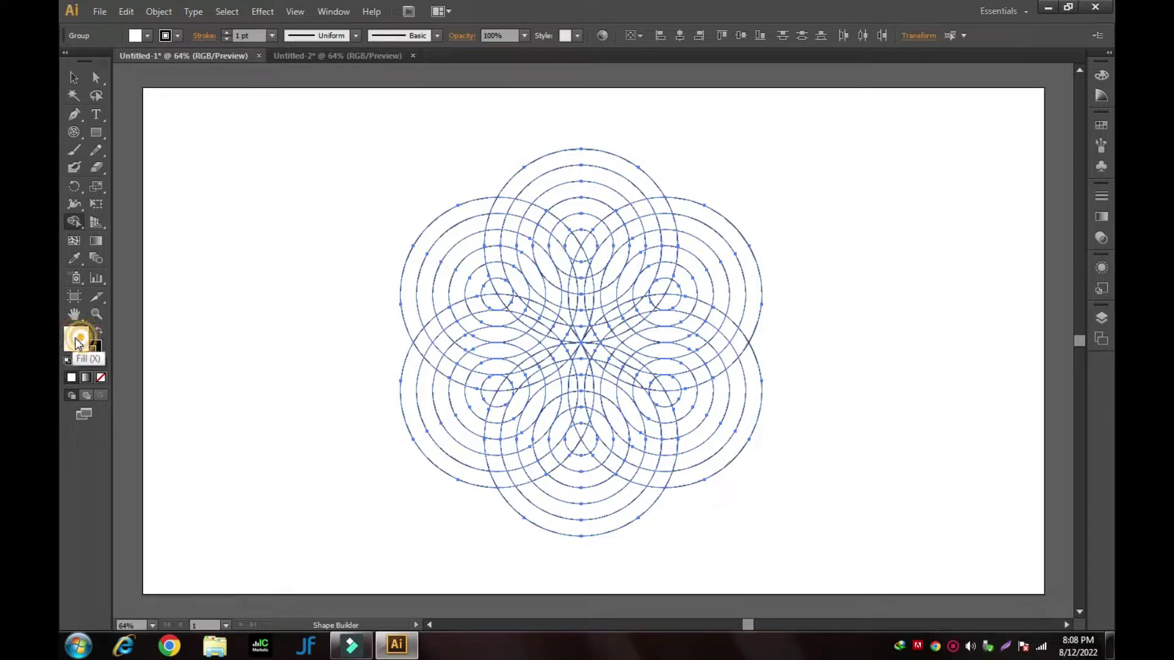
double_click(72, 338)
drag(237, 579, 223, 582)
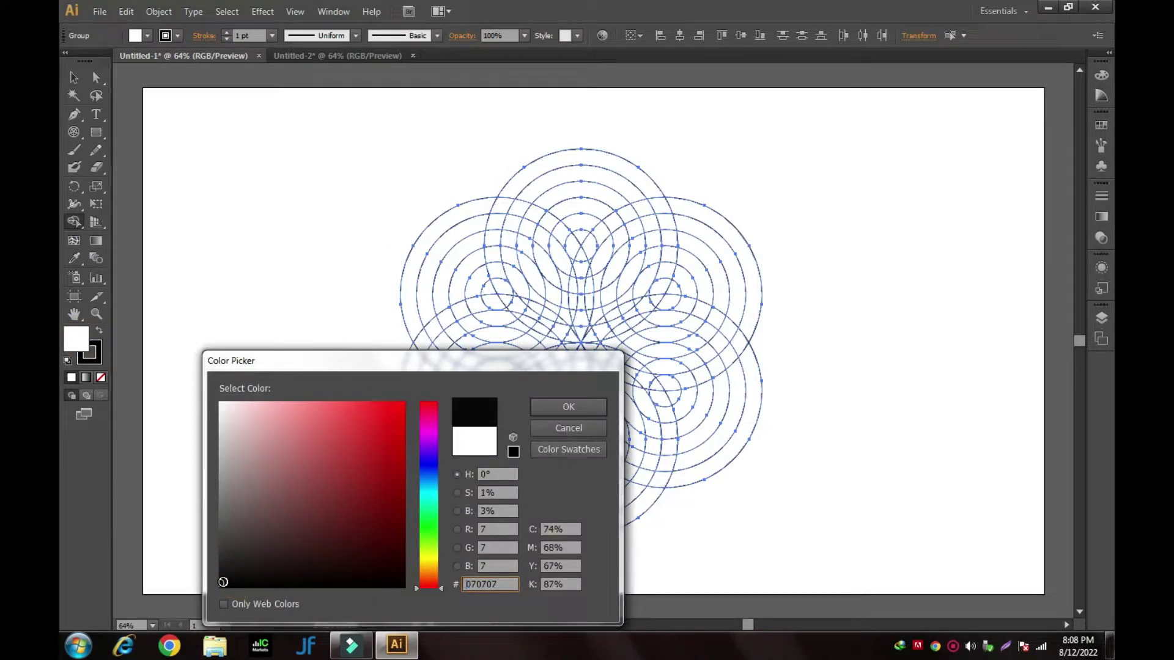
click(568, 407)
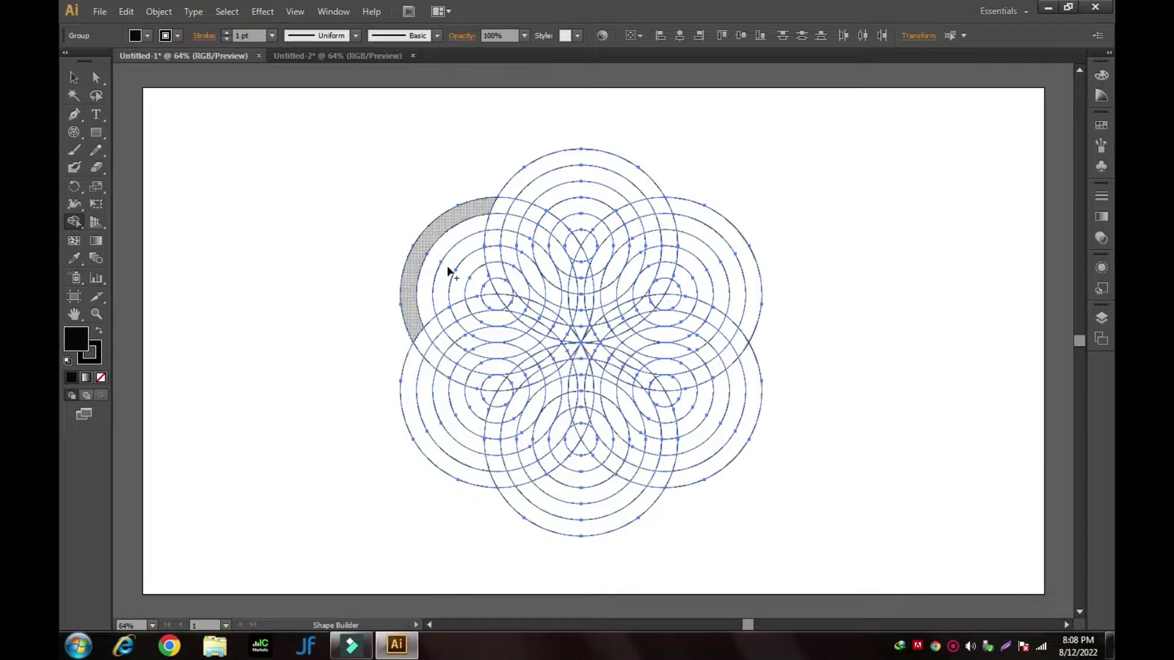
- Merge the top and right arc regions into one black band
click(535, 185)
mouse_move(626, 182)
mouse_down()
mouse_move(654, 244)
mouse_move(642, 299)
mouse_up()
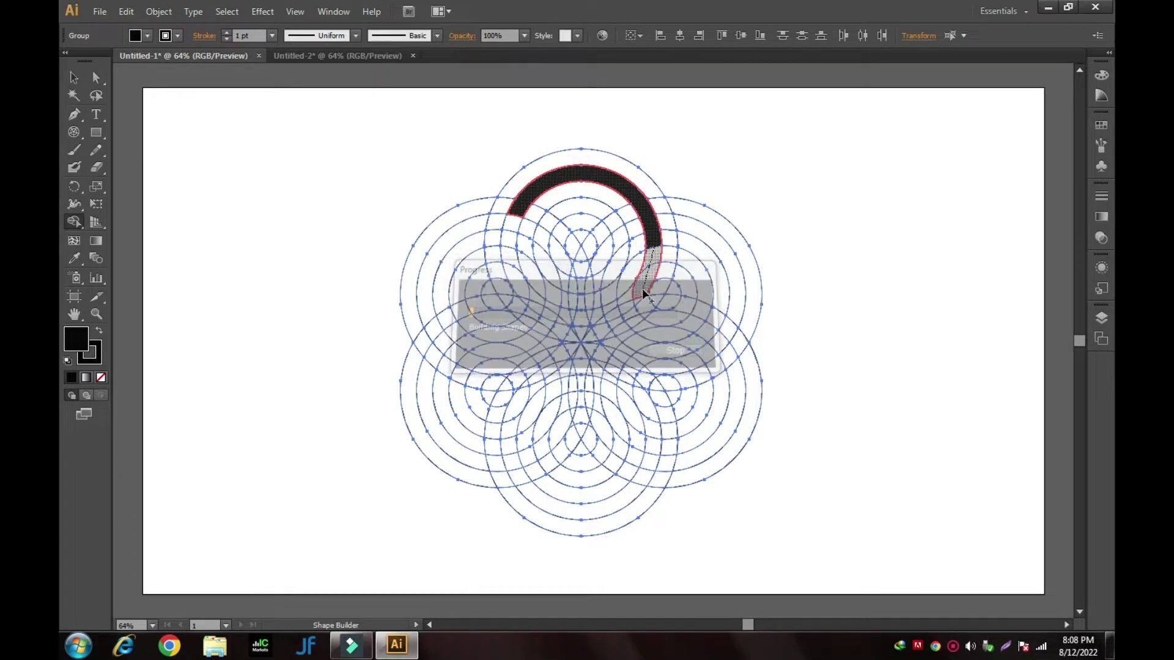
drag(624, 314, 613, 318)
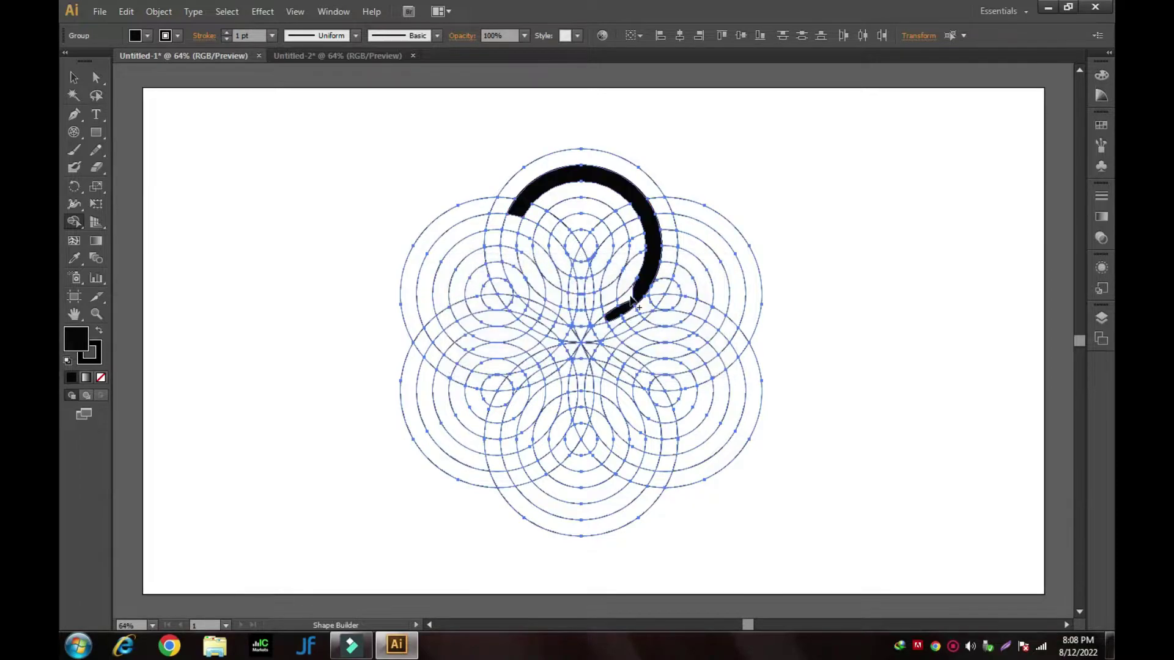
click(605, 313)
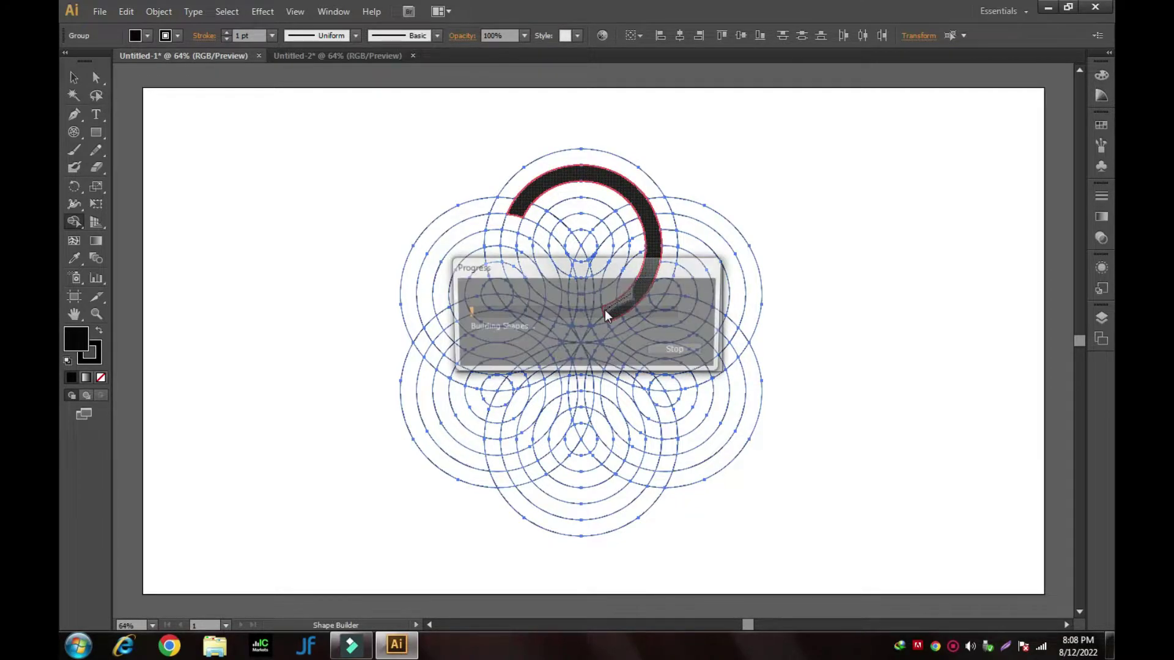
click(608, 280)
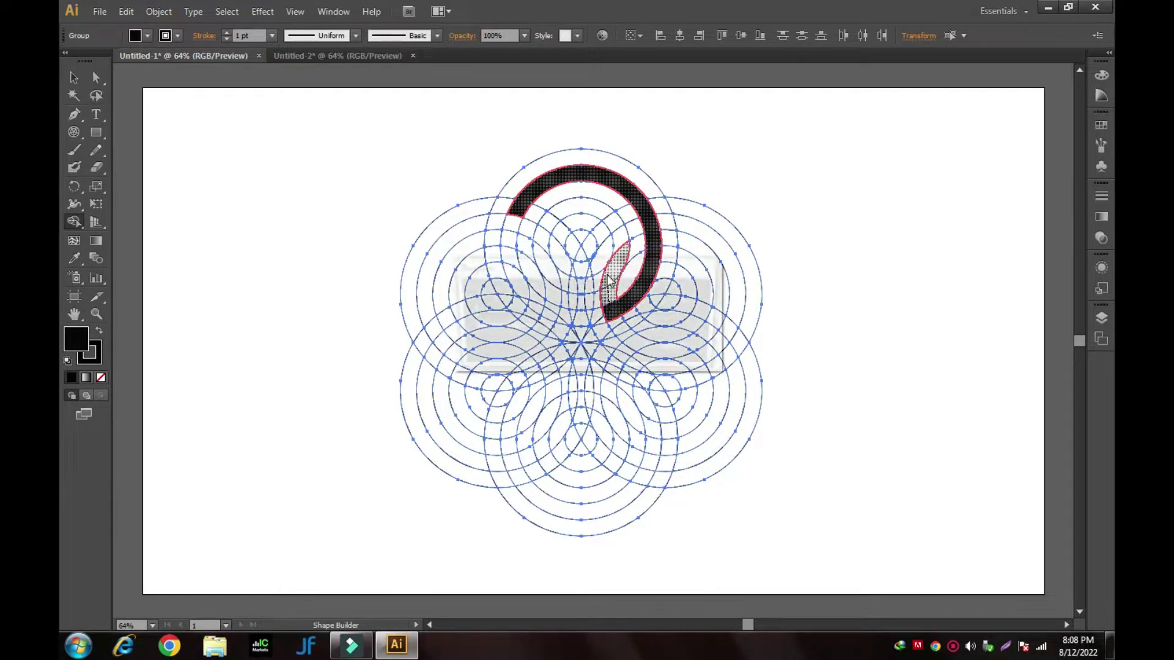
- Merge the inner arc, bulb and stem regions black, and close the ring's left side
click(572, 233)
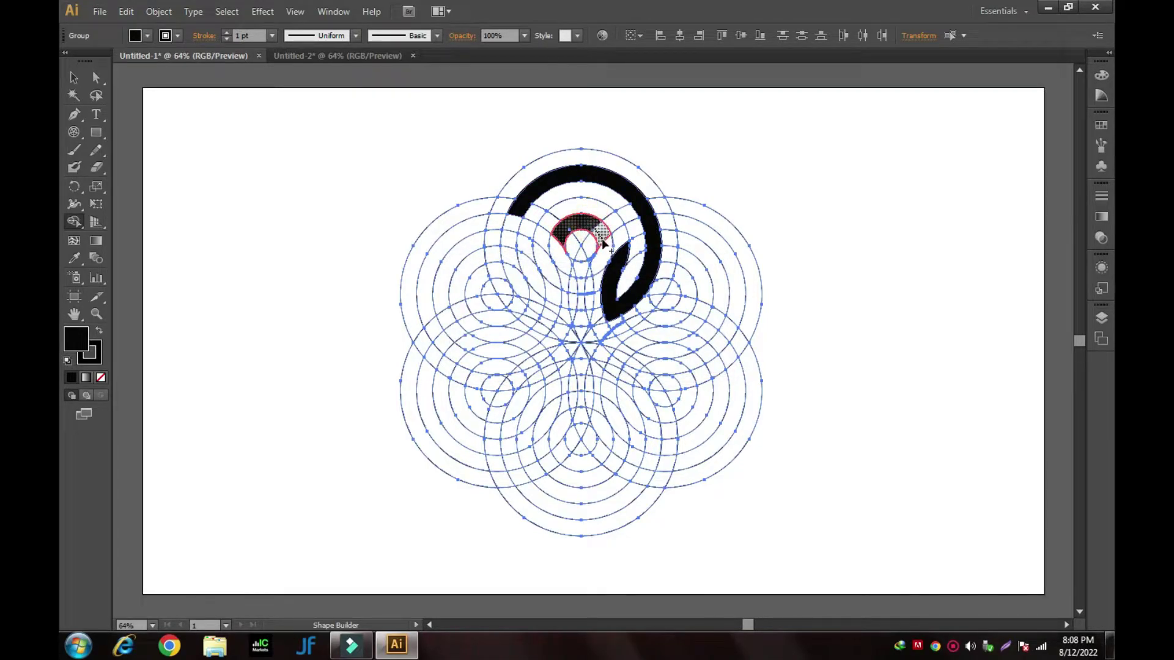
click(603, 240)
click(581, 271)
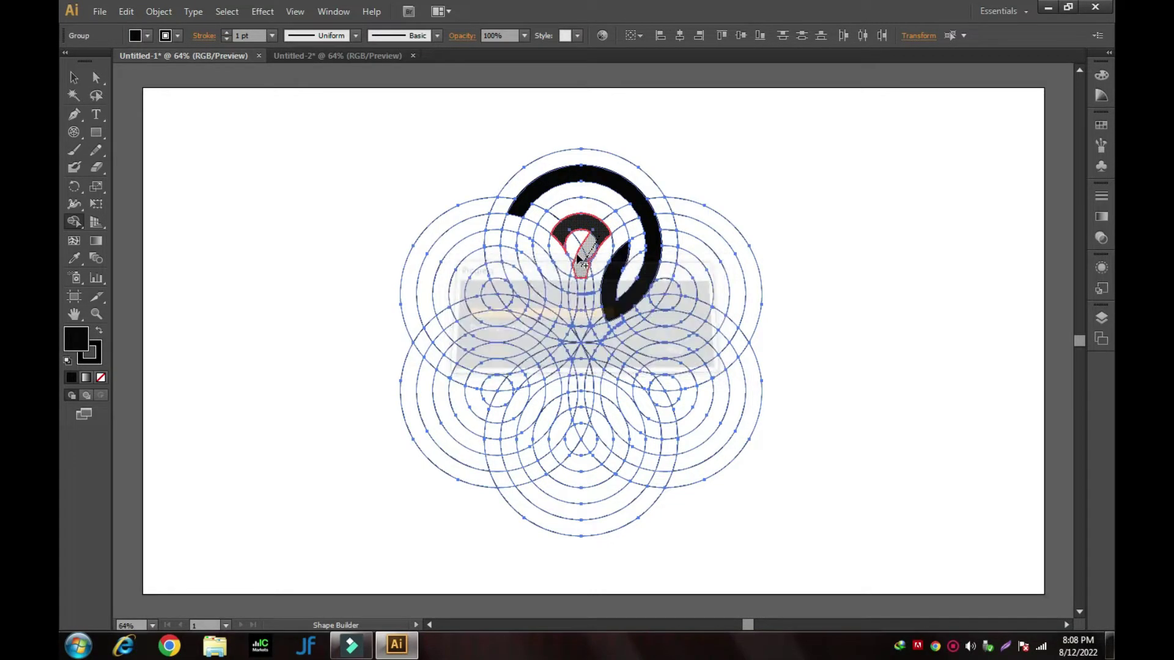
click(575, 251)
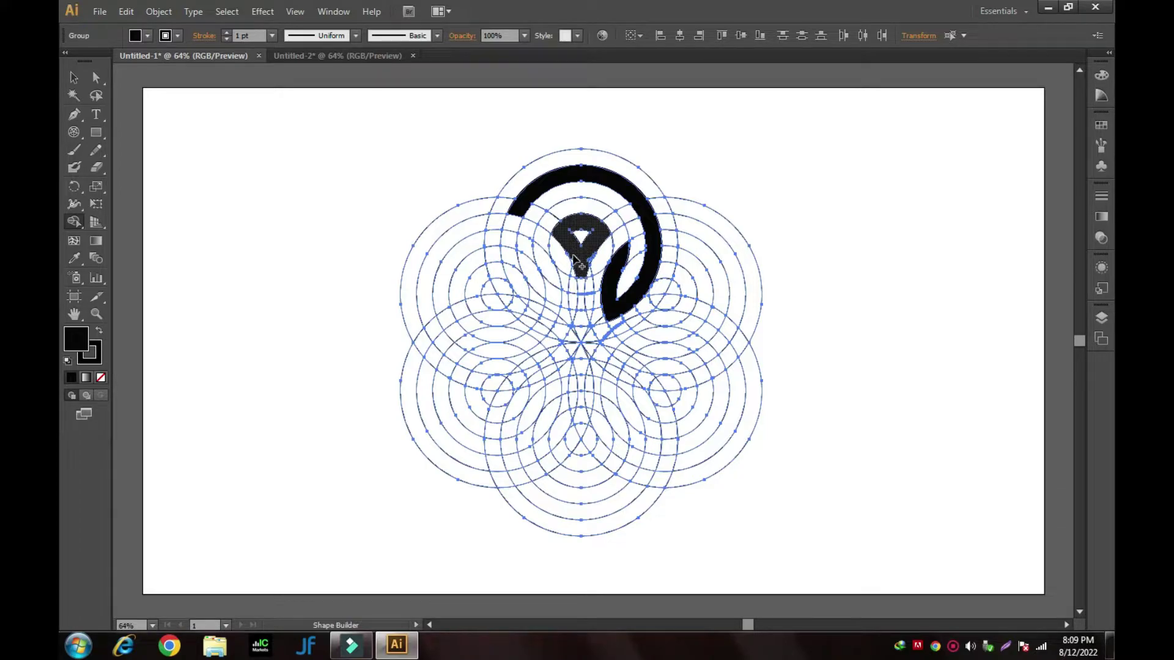
click(575, 260)
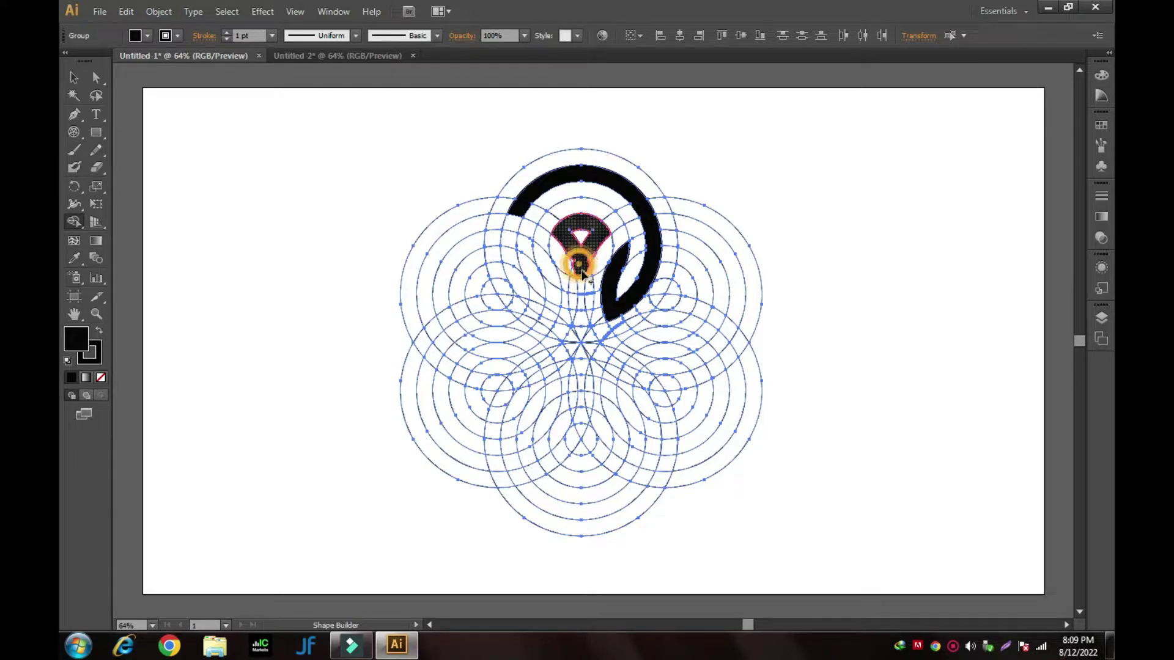
click(582, 333)
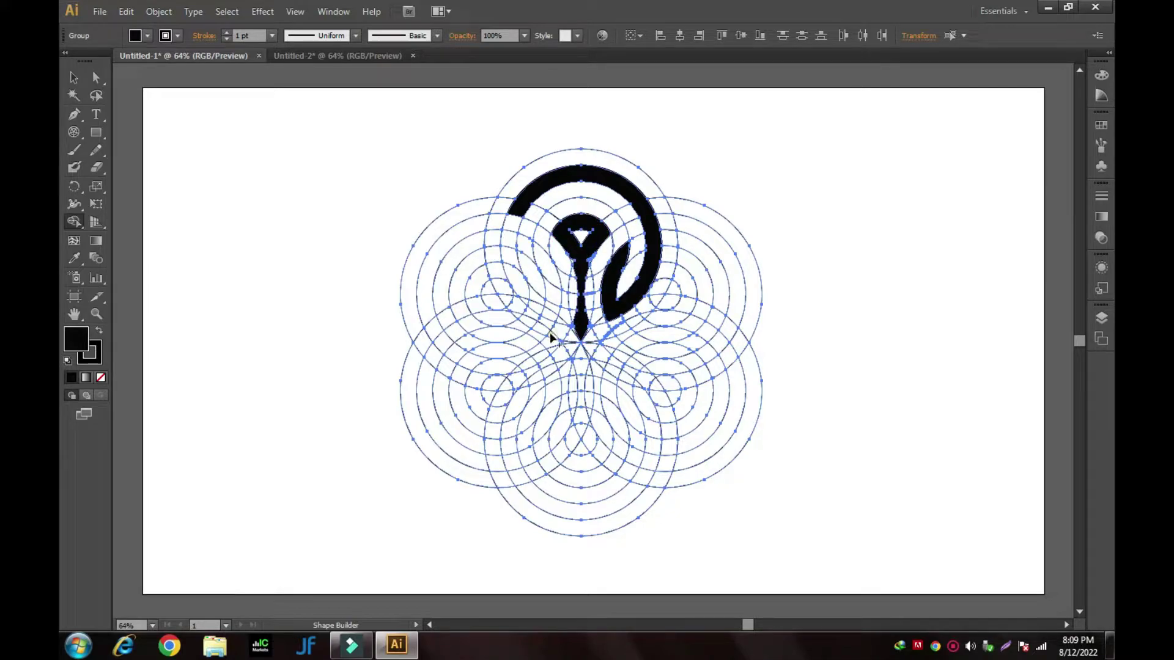
drag(552, 337, 610, 335)
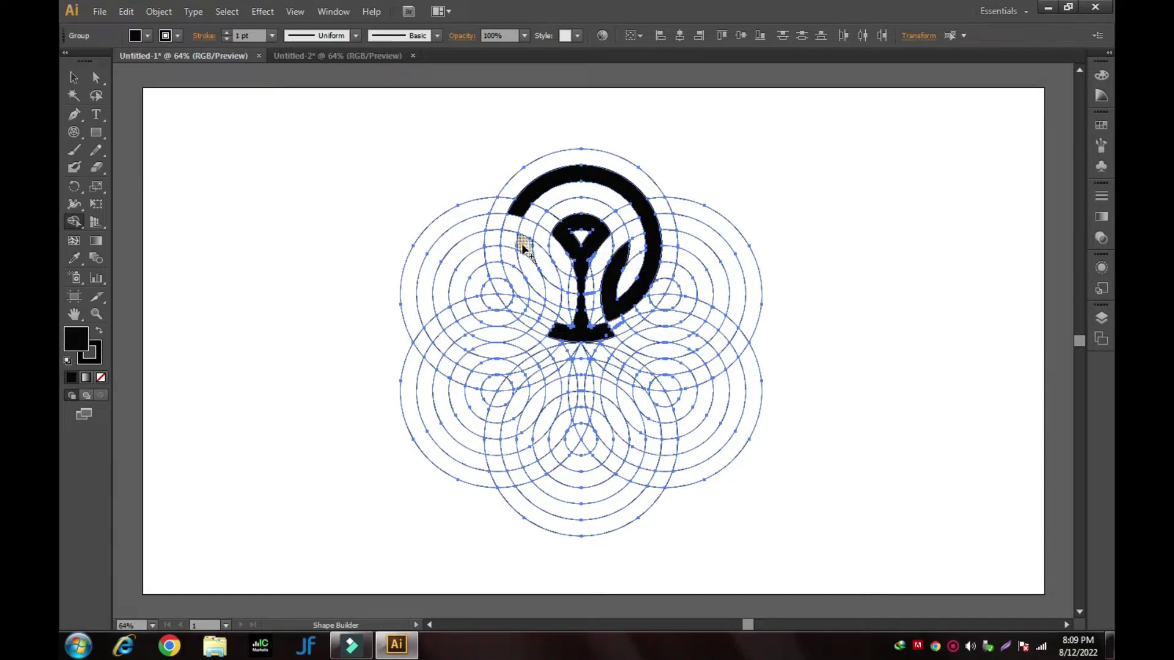
drag(524, 247, 529, 274)
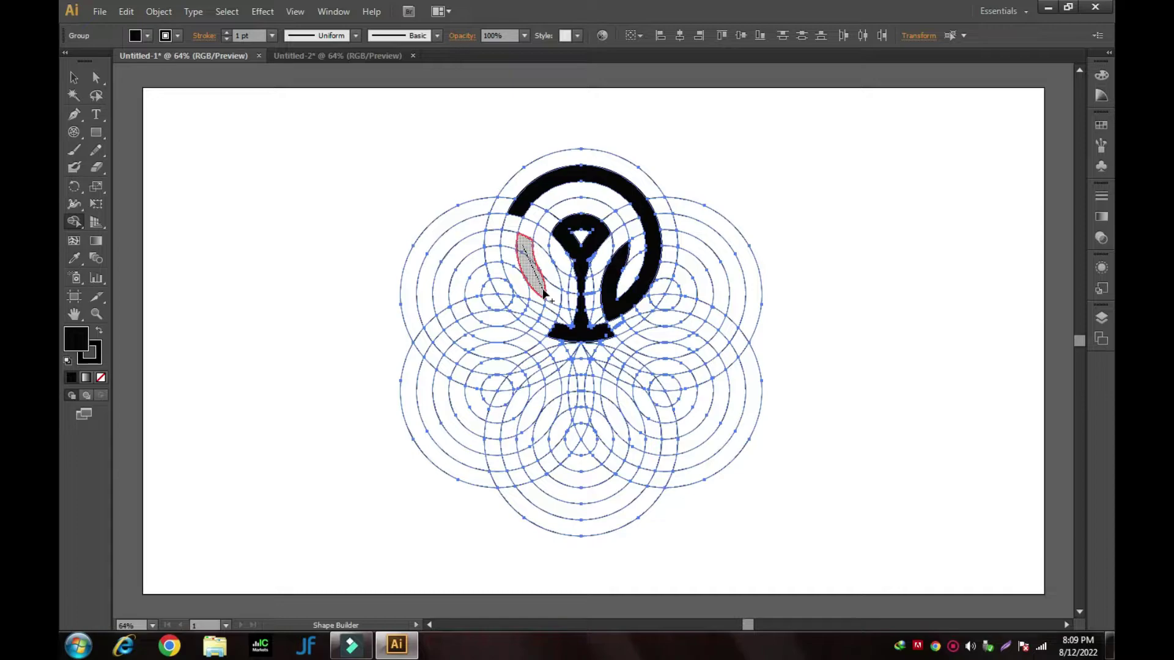
drag(544, 294, 552, 297)
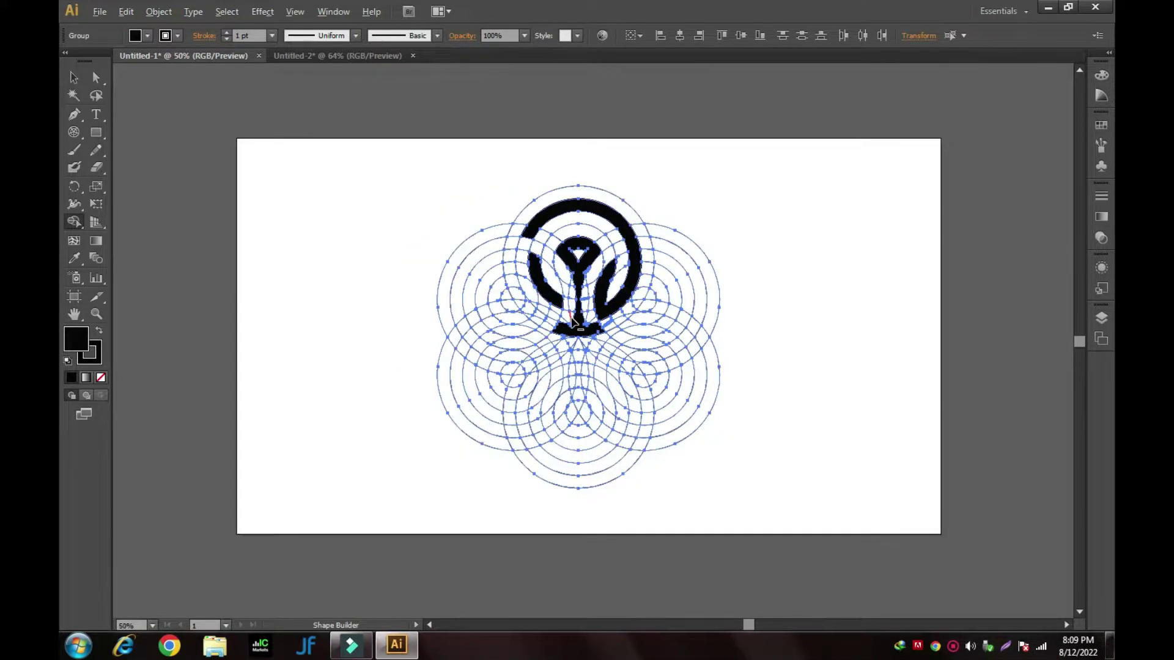
- Zoom in and merge the bulb, stem and flared base fragments into one black shape
scroll(573, 319, up, 2)
scroll(573, 319, up, 1)
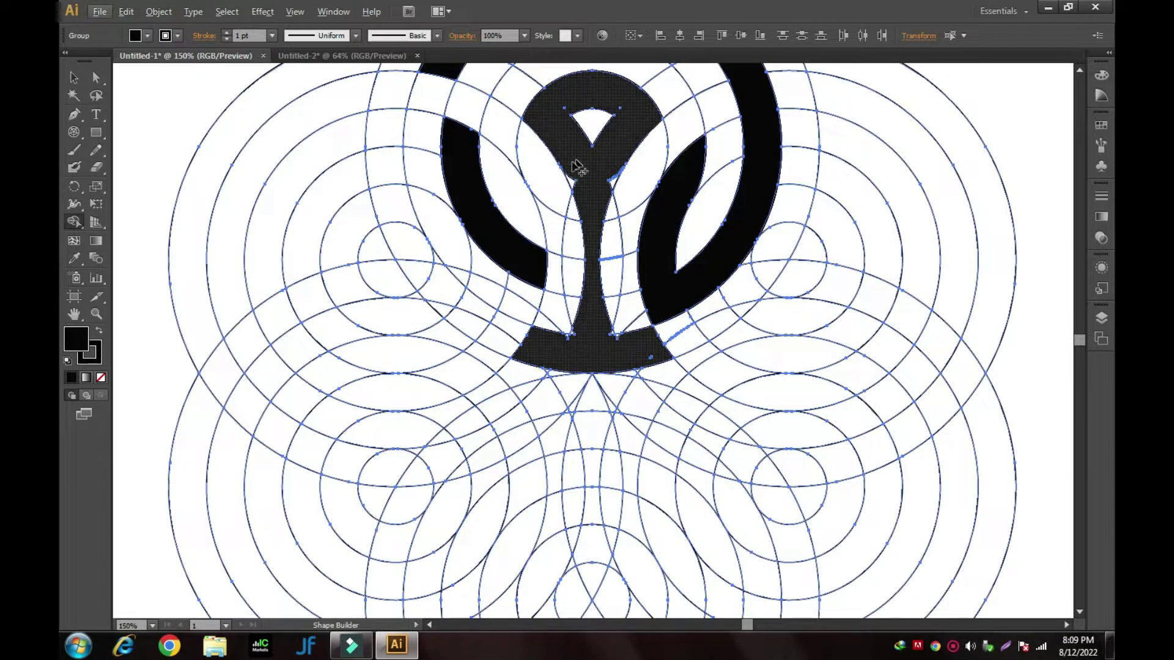
click(572, 183)
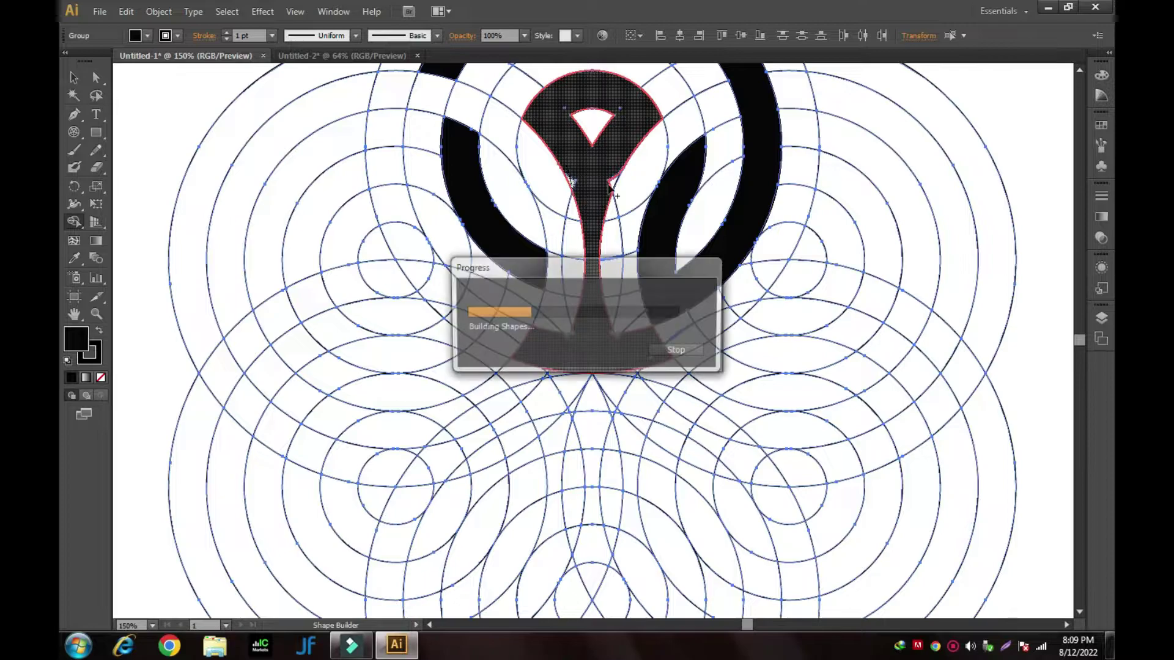
click(618, 157)
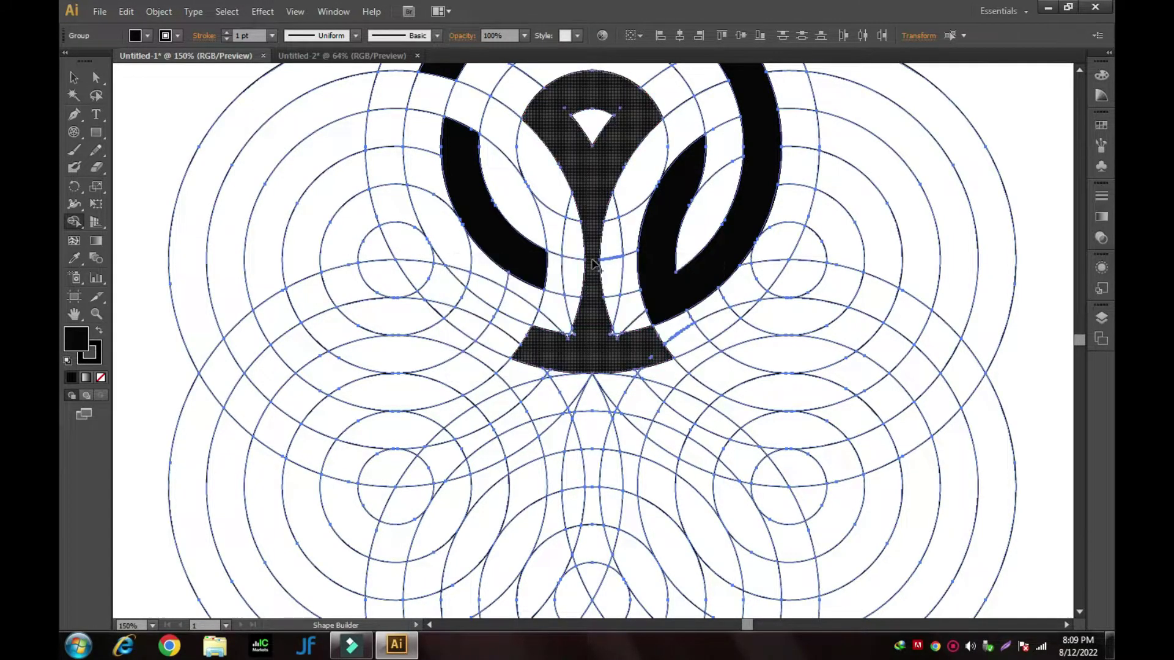
click(554, 340)
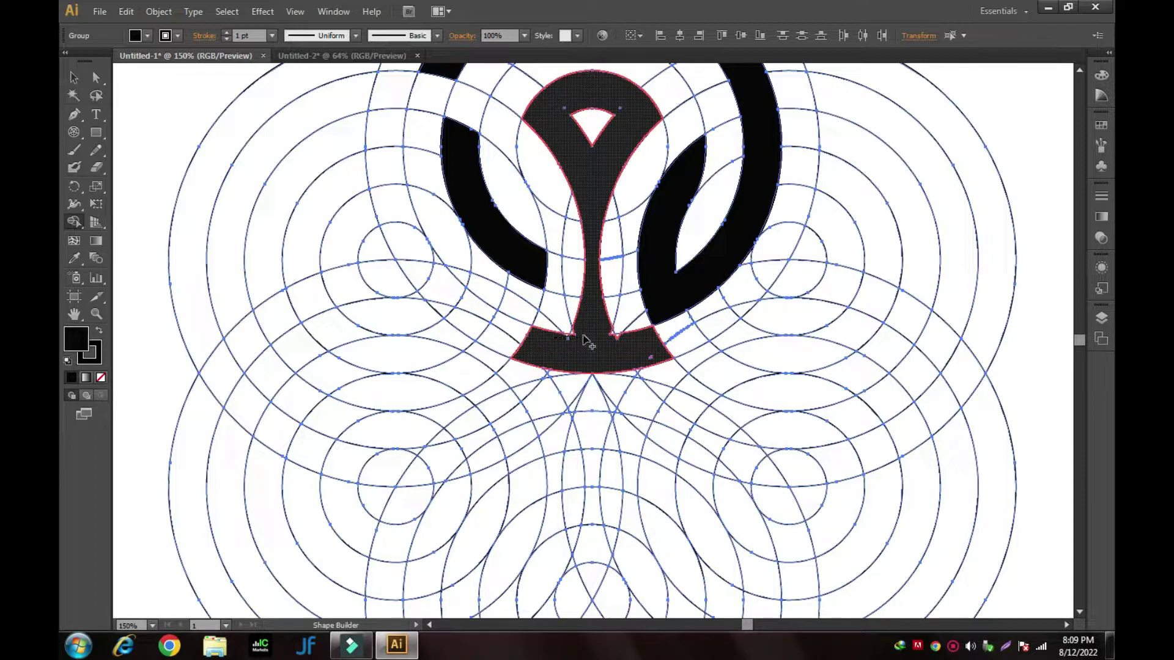
click(585, 340)
click(611, 341)
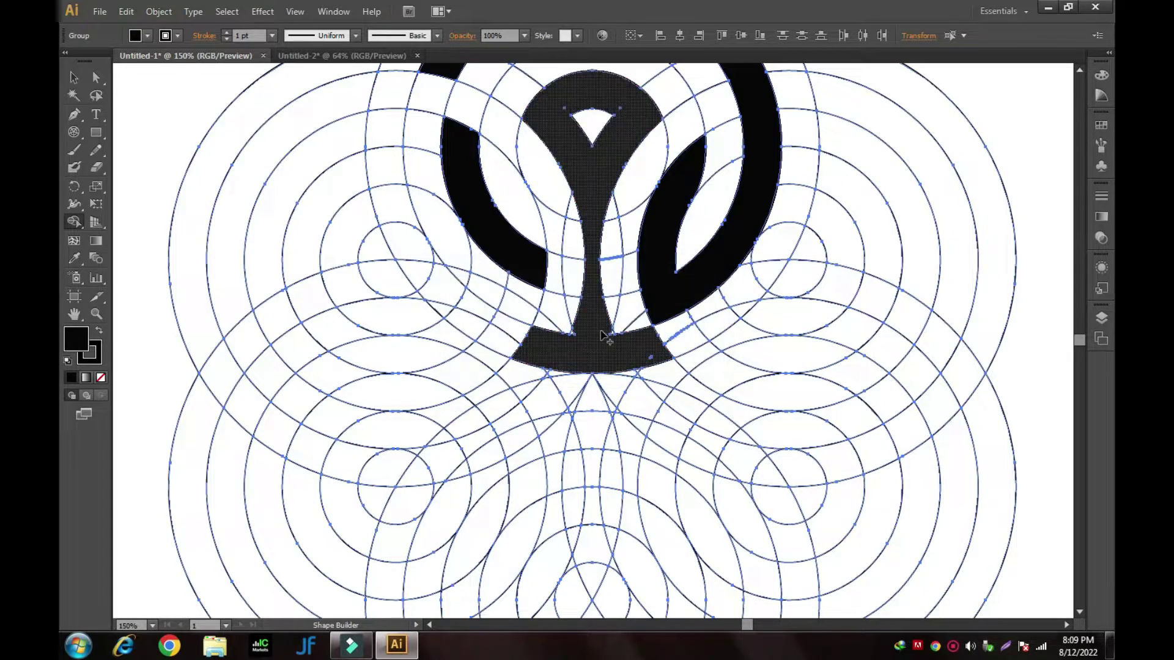
click(599, 317)
click(617, 343)
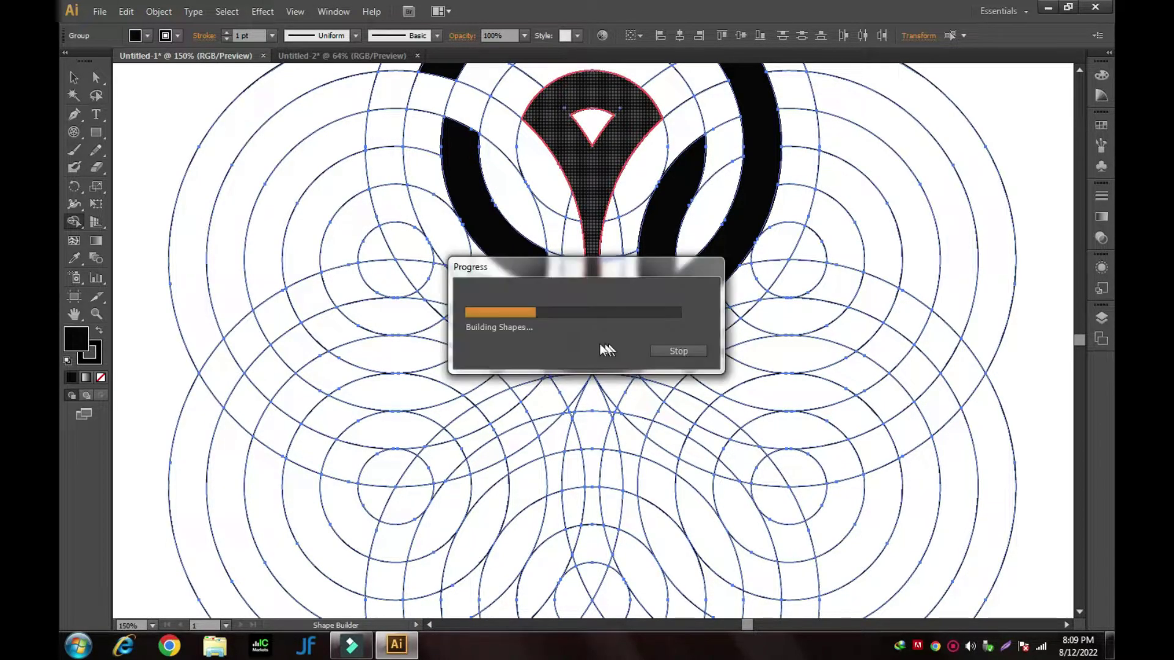
click(573, 323)
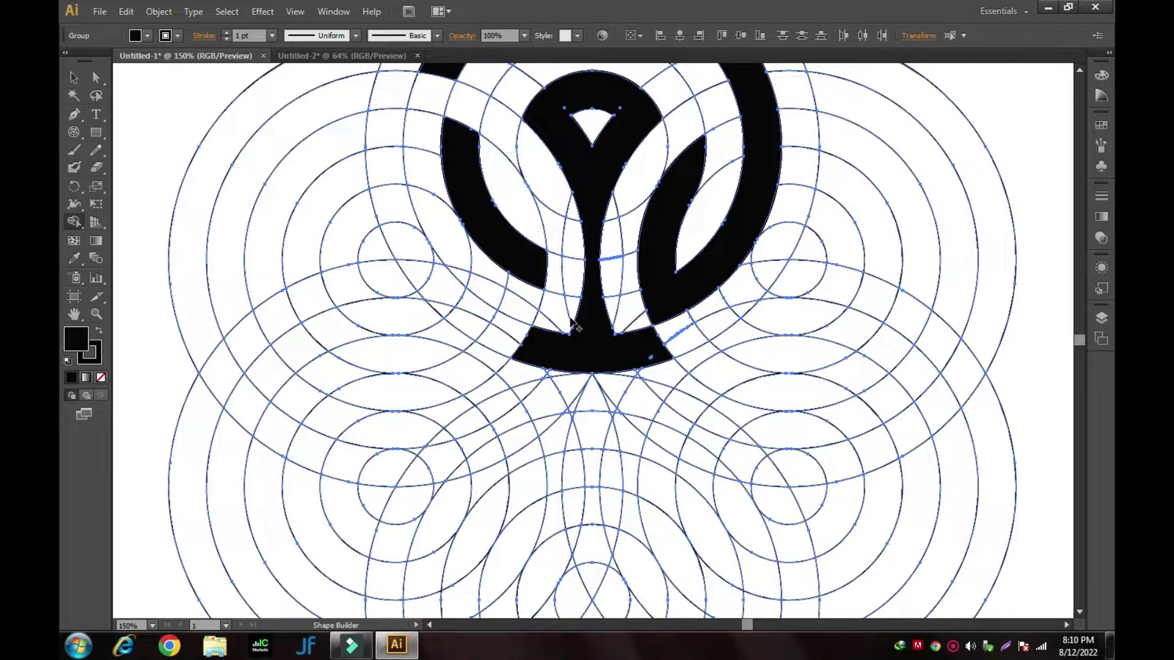
- Zoom back out and centre the whole emblem in the view
drag(570, 319, 570, 380)
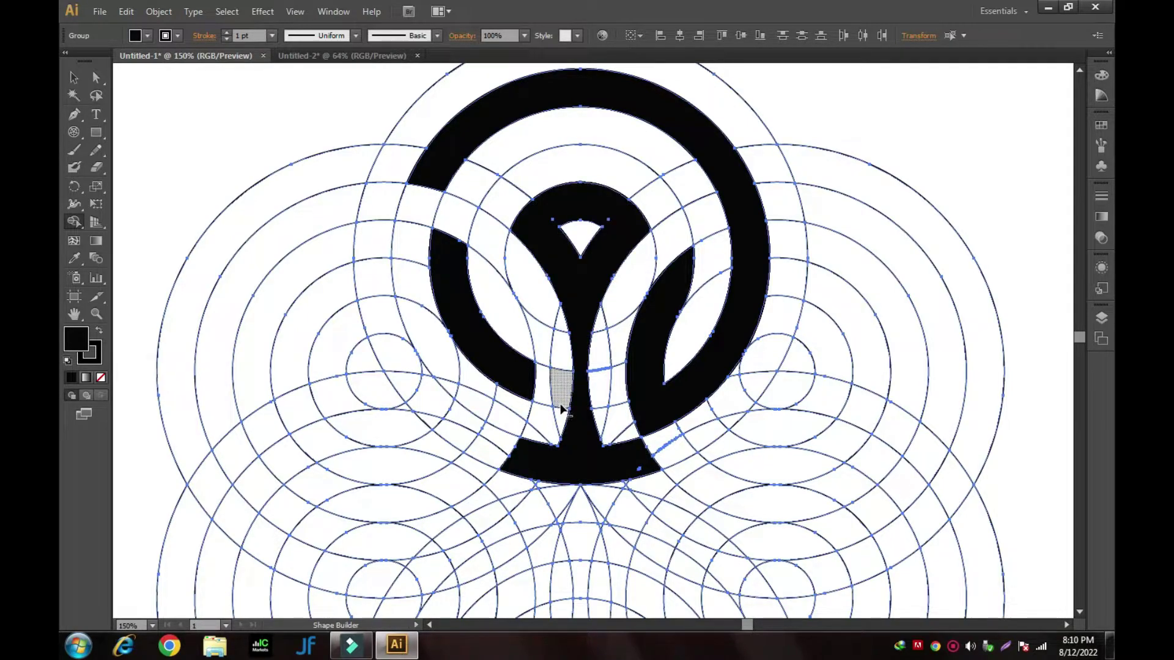
scroll(561, 409, down, 1)
scroll(562, 408, down, 1)
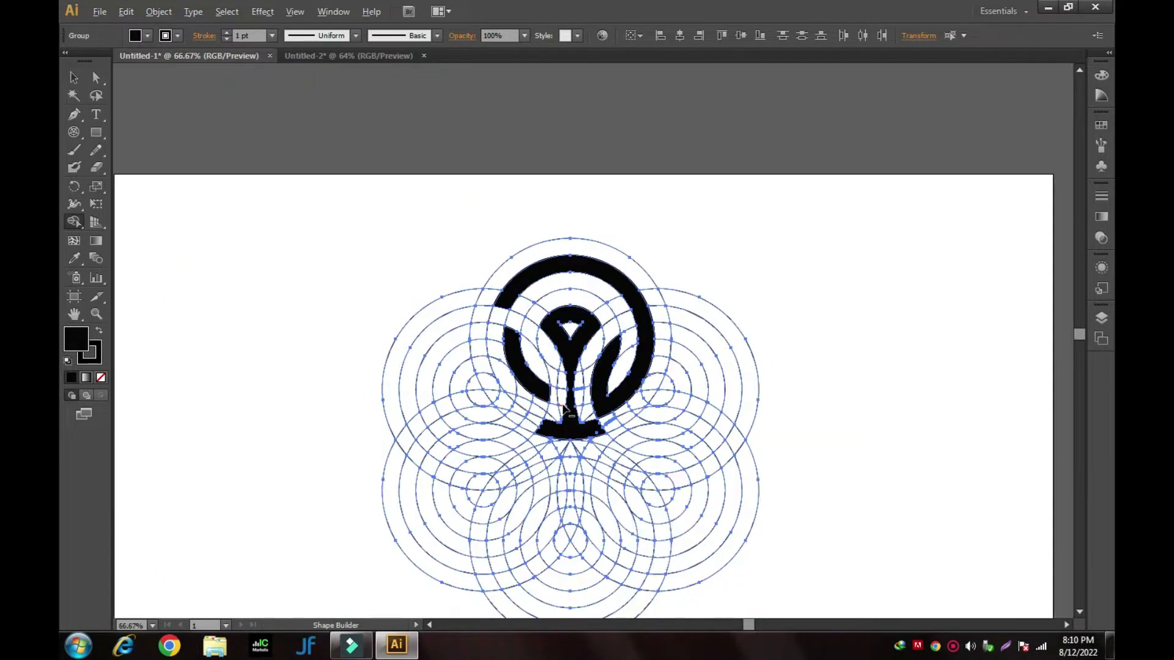
mouse_move(755, 319)
mouse_down()
mouse_move(753, 215)
mouse_move(759, 223)
mouse_up()
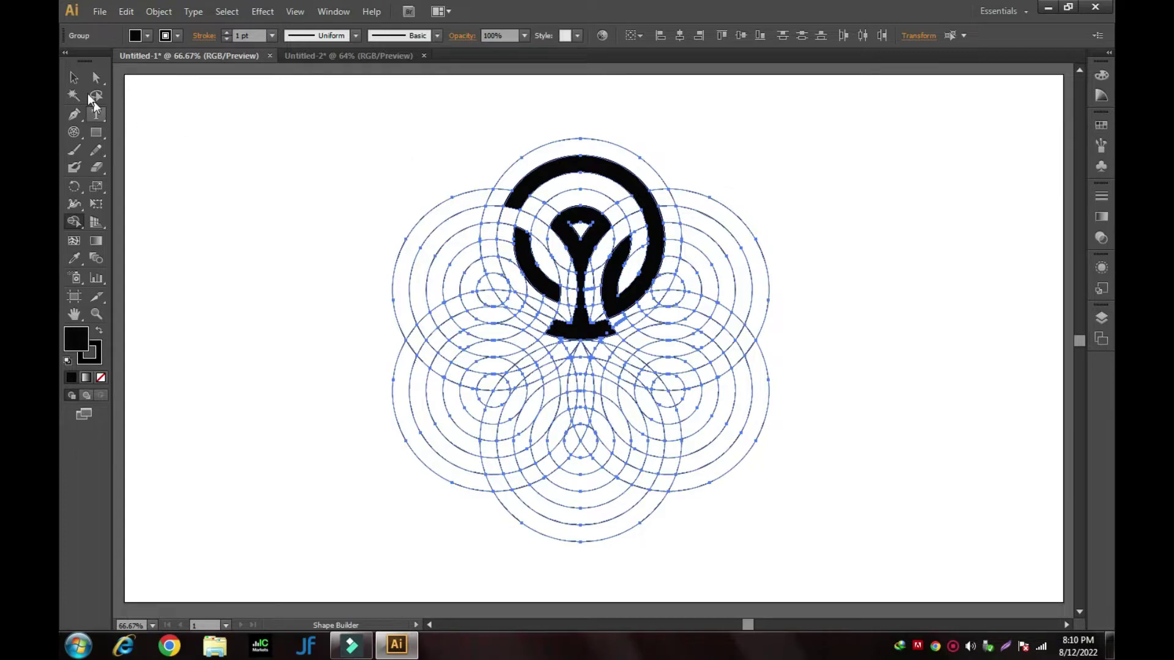
- Ungroup the artwork twice so its pieces become separate objects
click(74, 77)
click(329, 164)
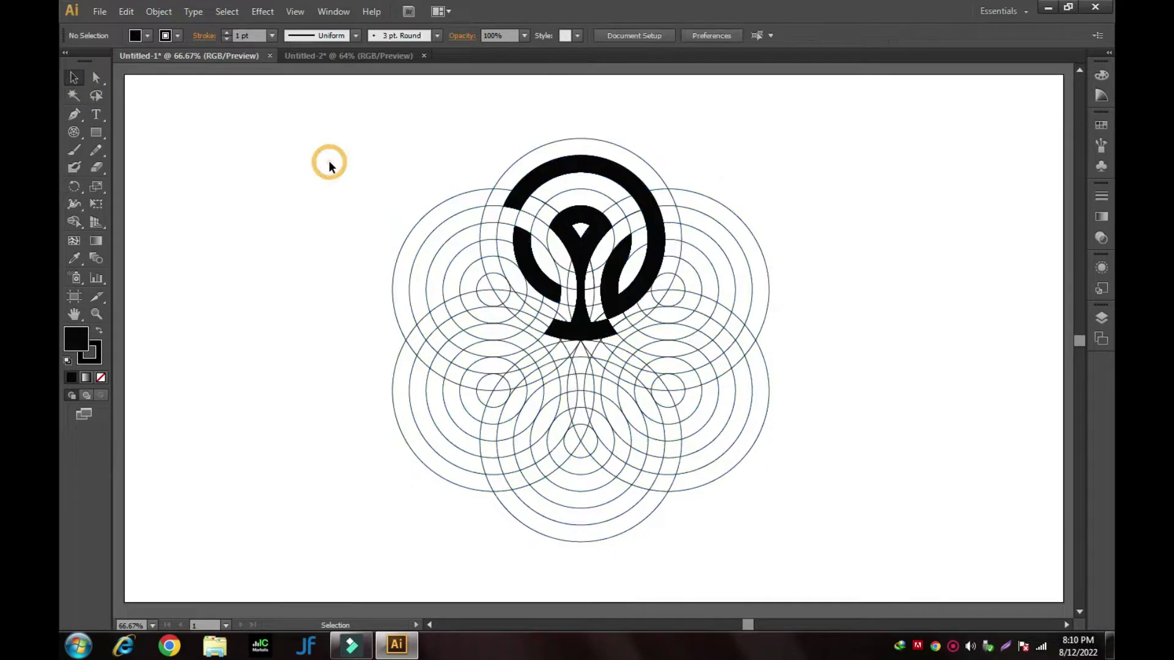
click(540, 186)
right_click(541, 184)
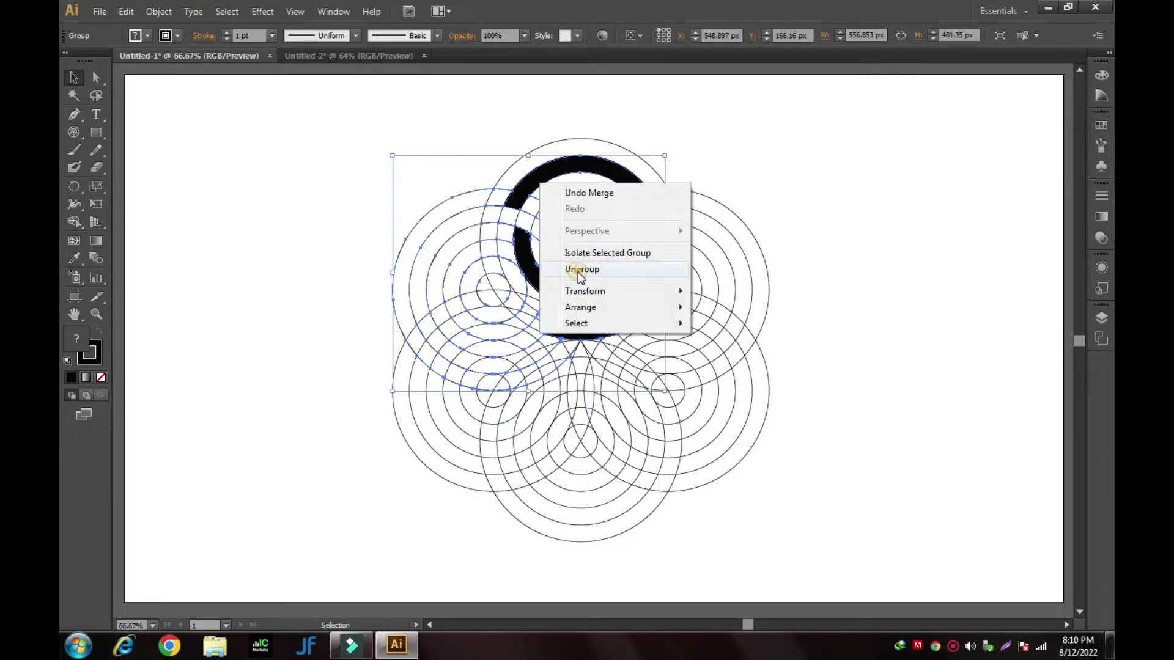
click(581, 273)
click(756, 179)
right_click(586, 241)
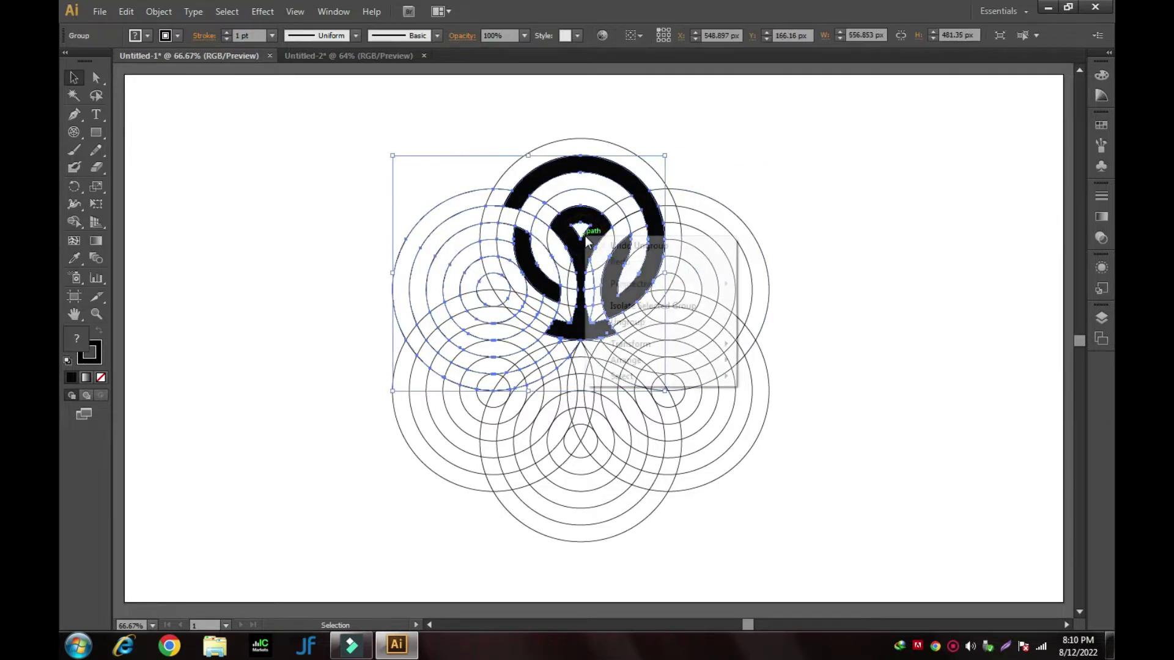
click(644, 319)
click(727, 177)
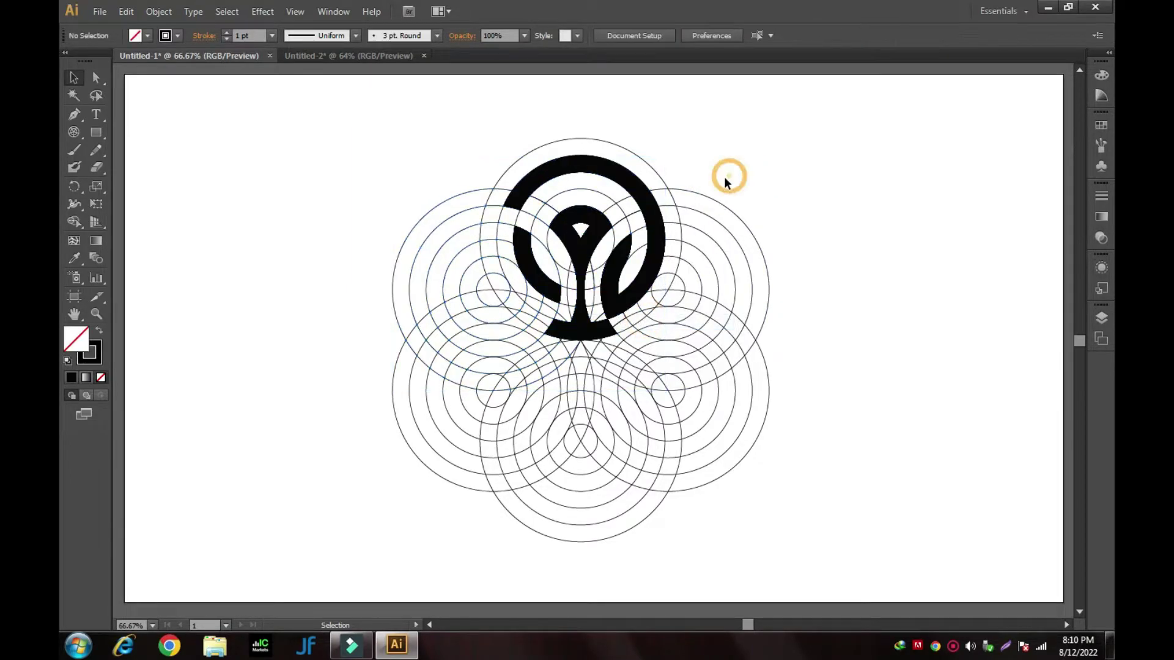
- Select the emblem pieces and marquee-select all the surrounding guide circles
click(532, 266)
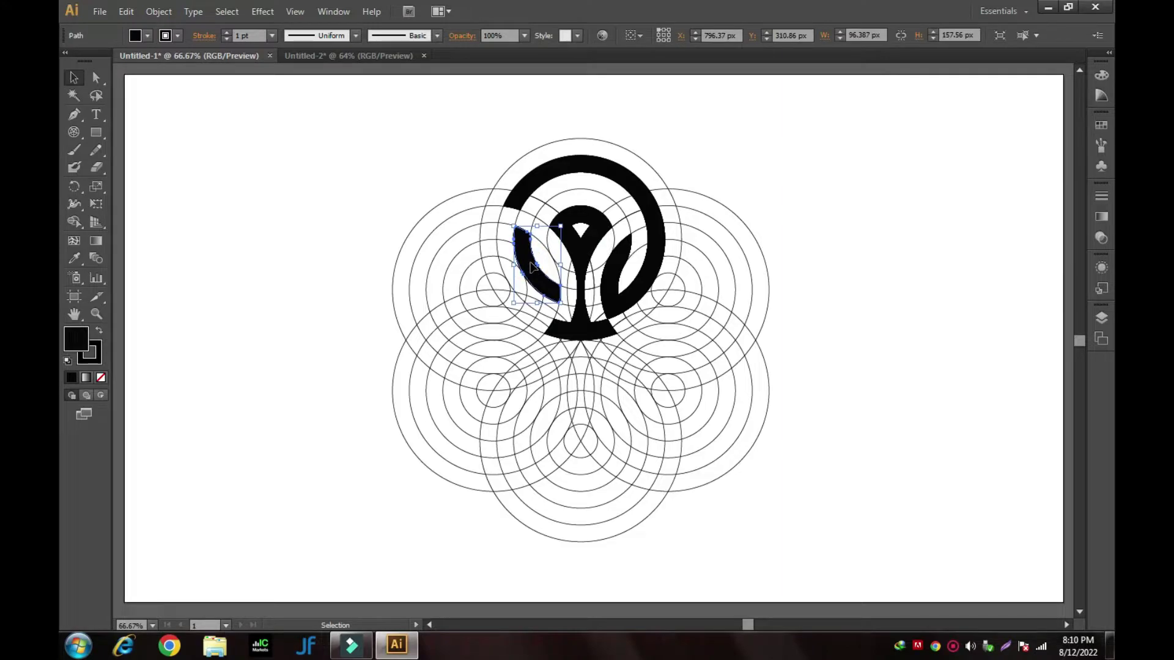
click(584, 213)
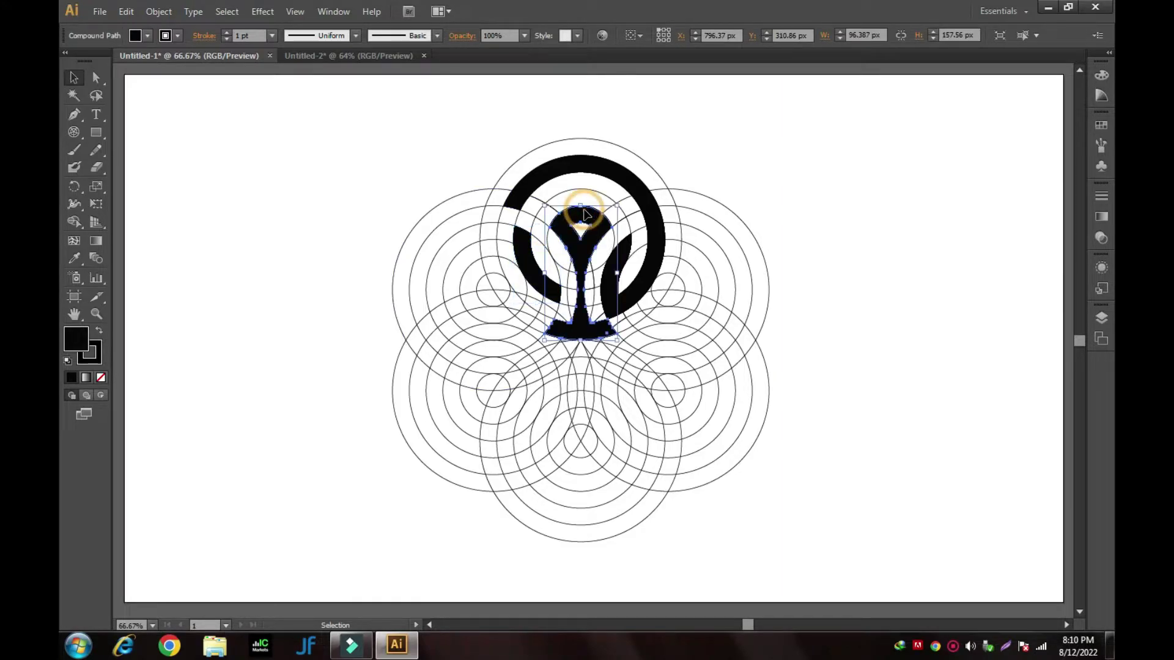
click(645, 197)
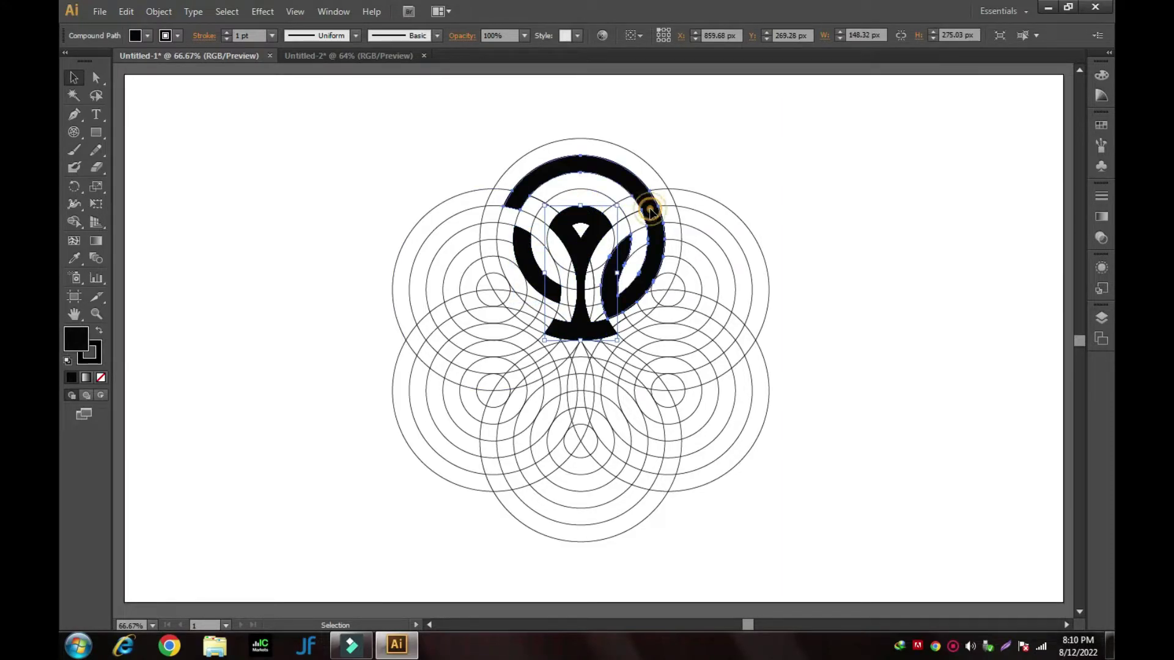
click(538, 179)
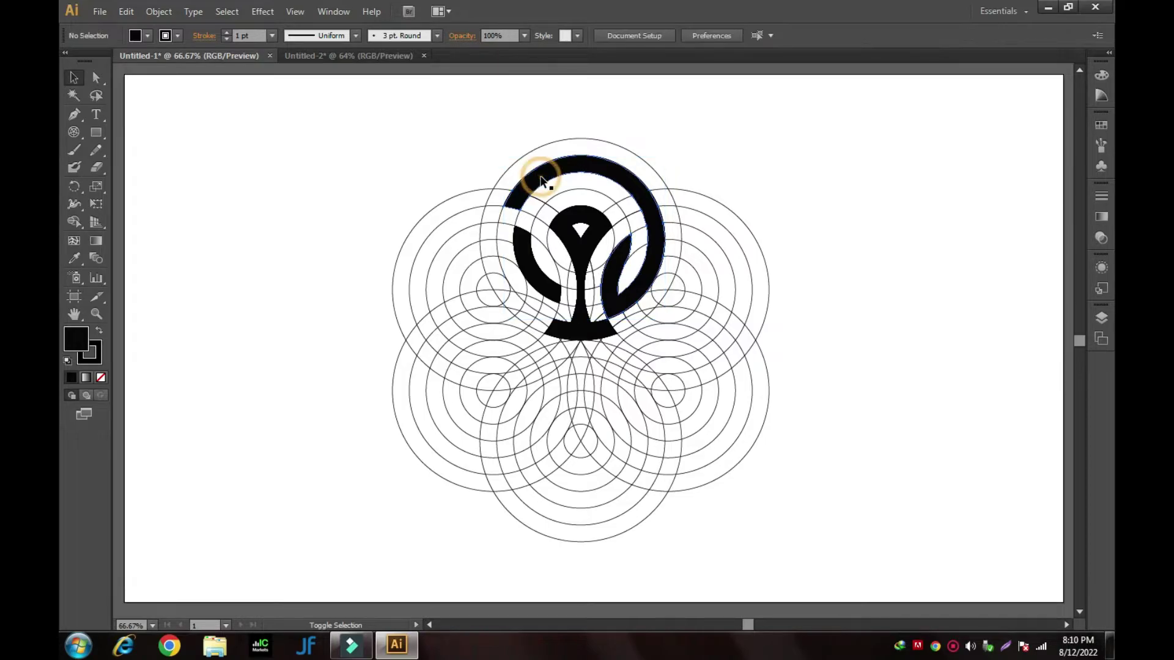
click(536, 180)
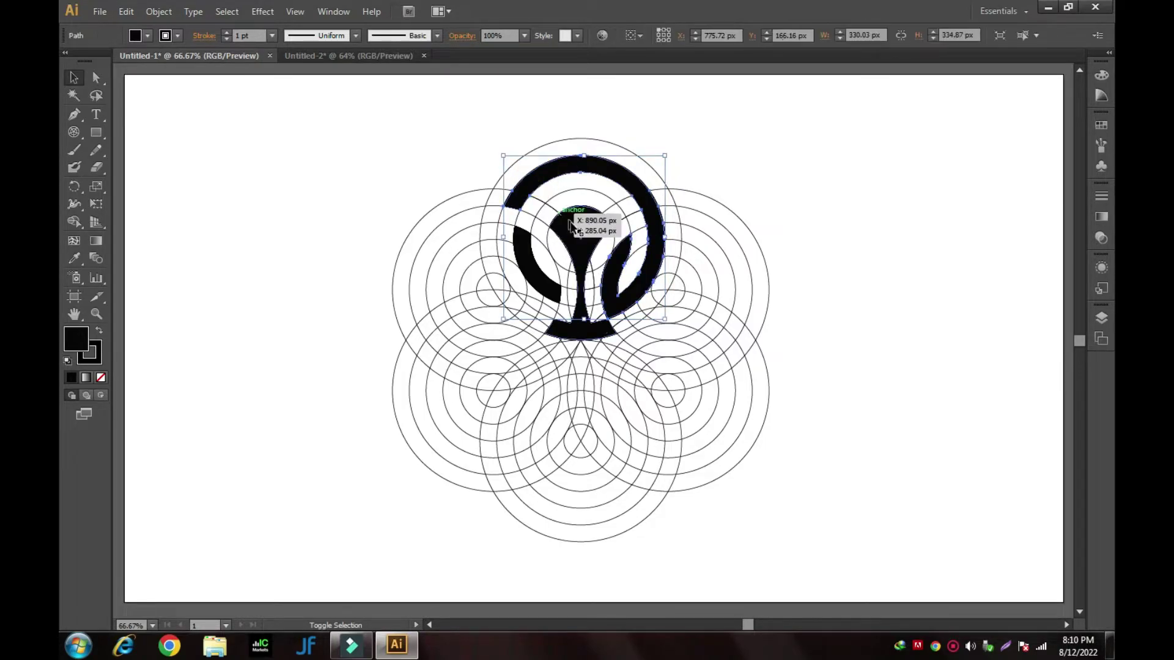
shift+click(552, 228)
shift+click(532, 274)
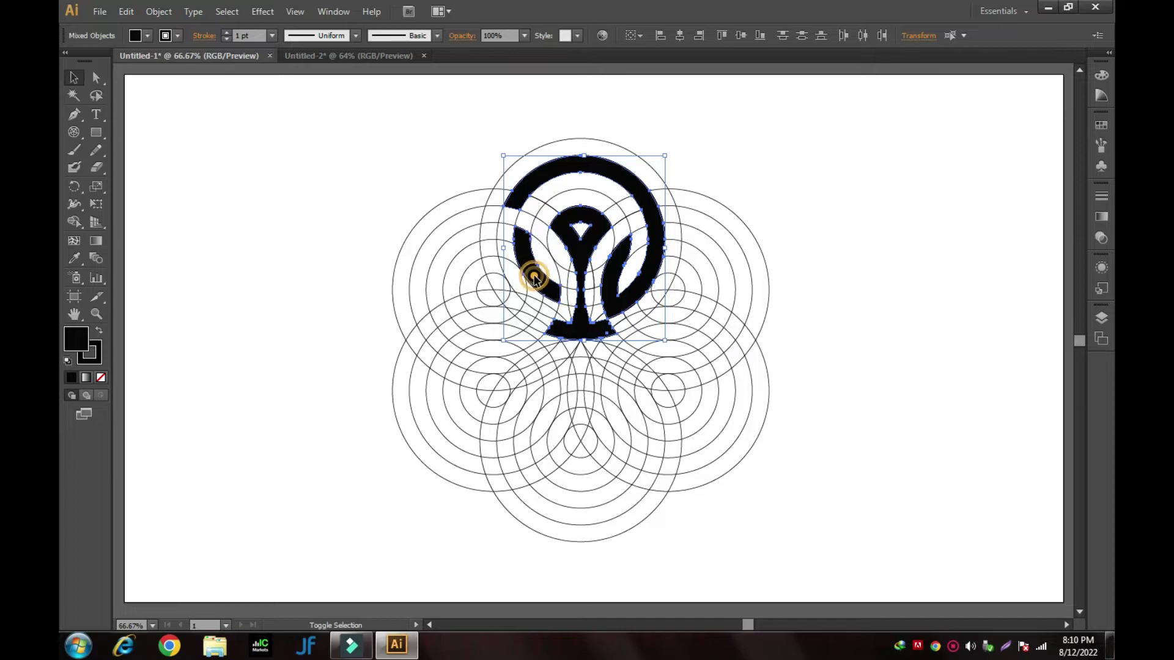
drag(374, 118, 777, 550)
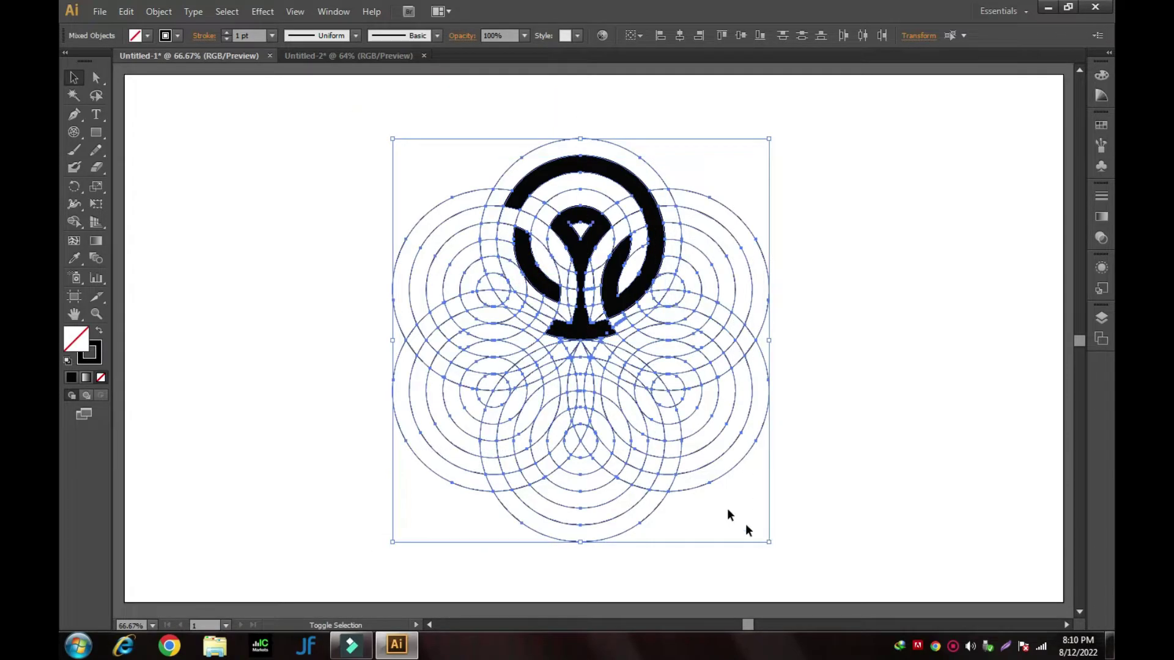
- Cut the guide circles away with Edit > Cut, leaving only the black emblem
click(127, 12)
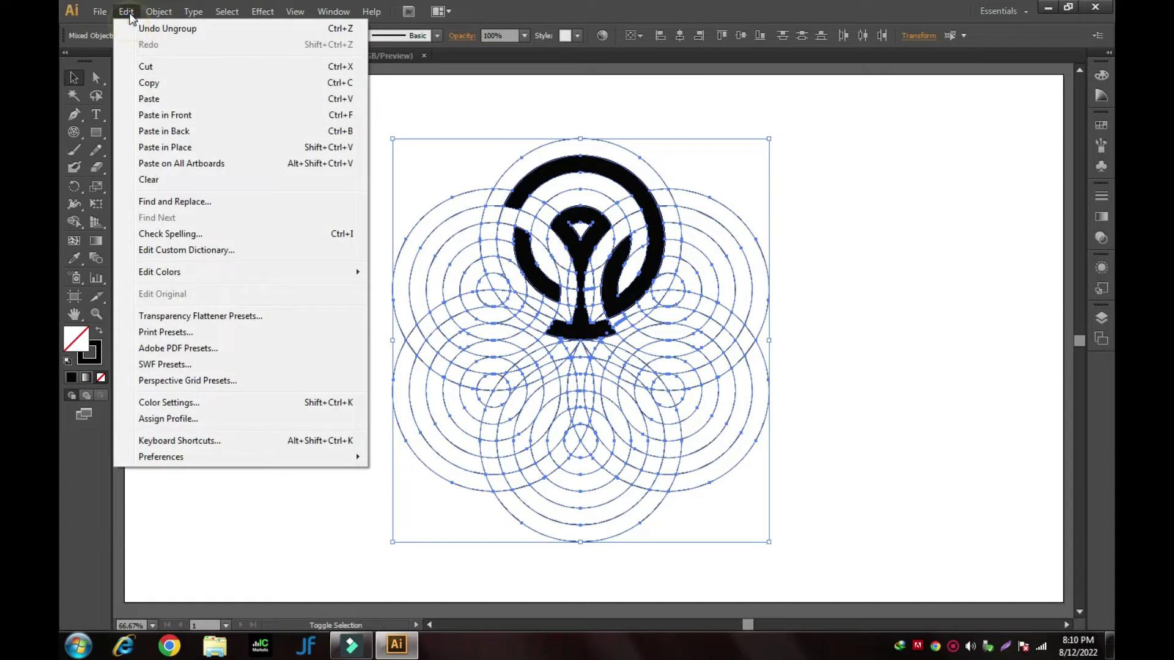
click(174, 69)
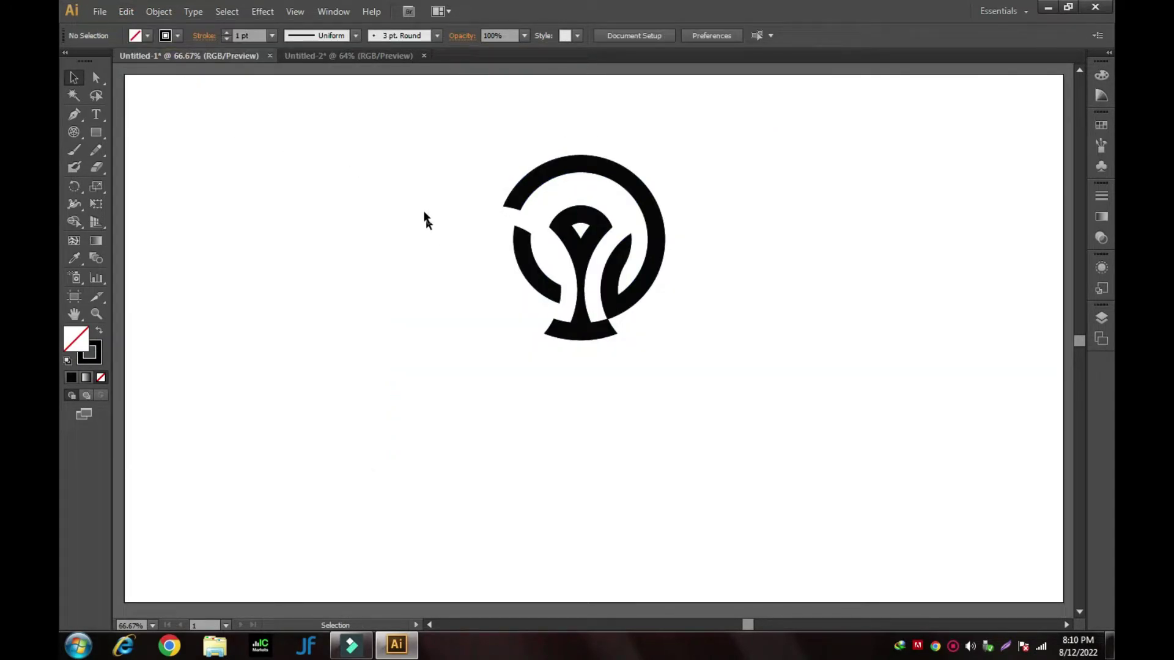
drag(440, 137, 717, 368)
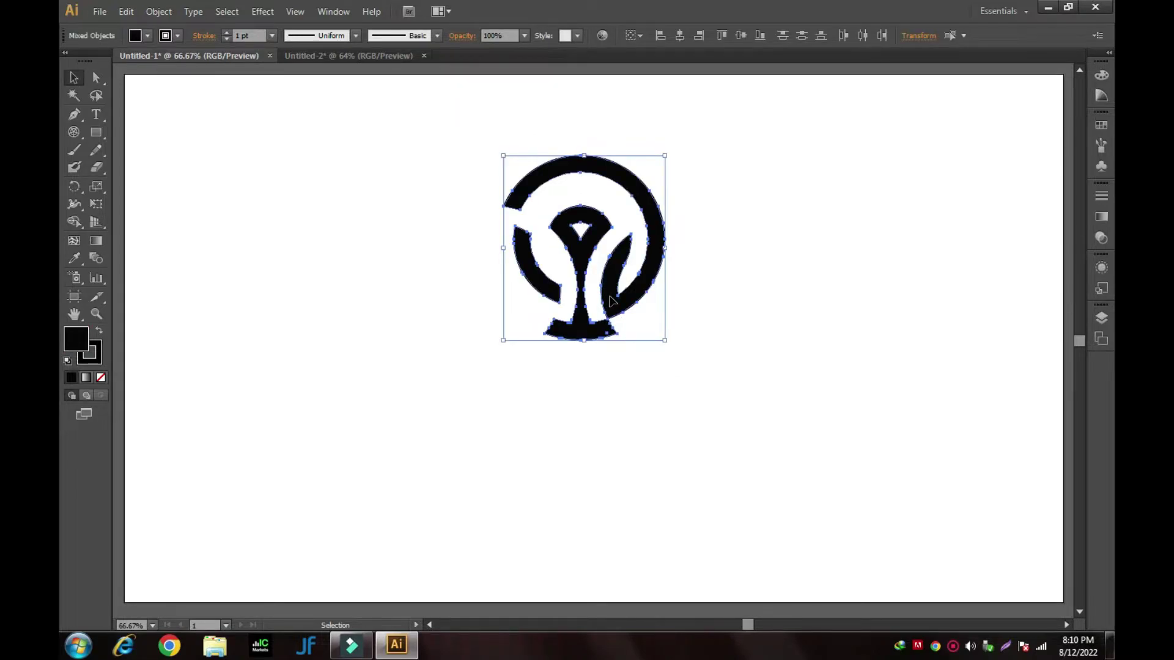
click(724, 281)
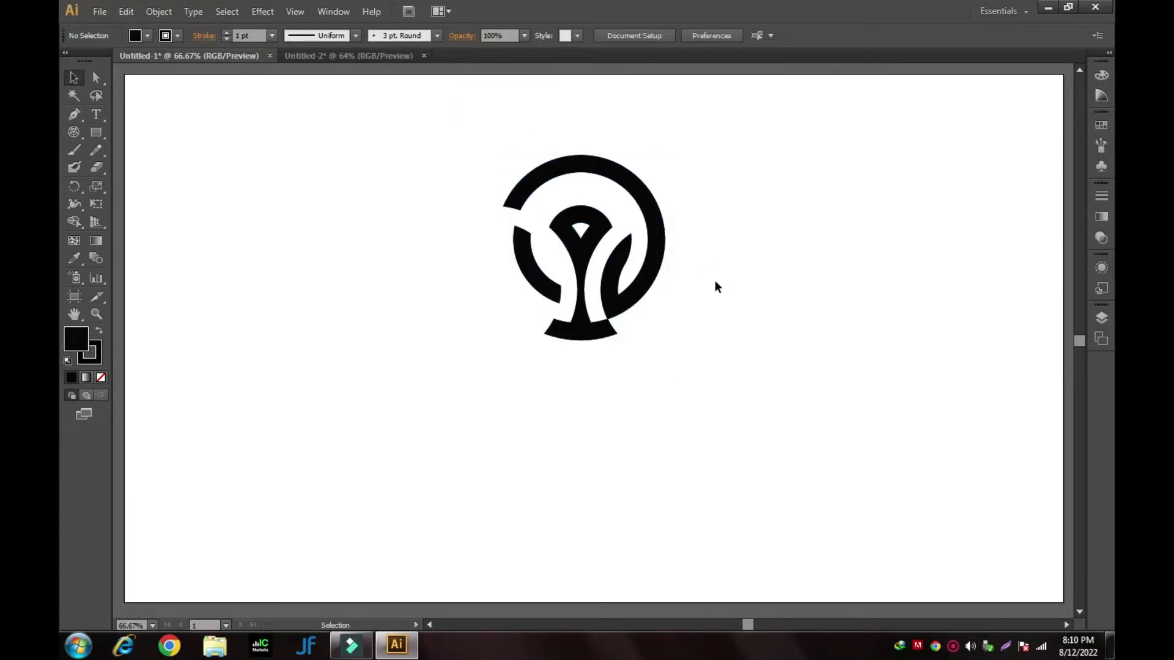
- Group all the emblem pieces together and deselect them
drag(498, 137, 684, 376)
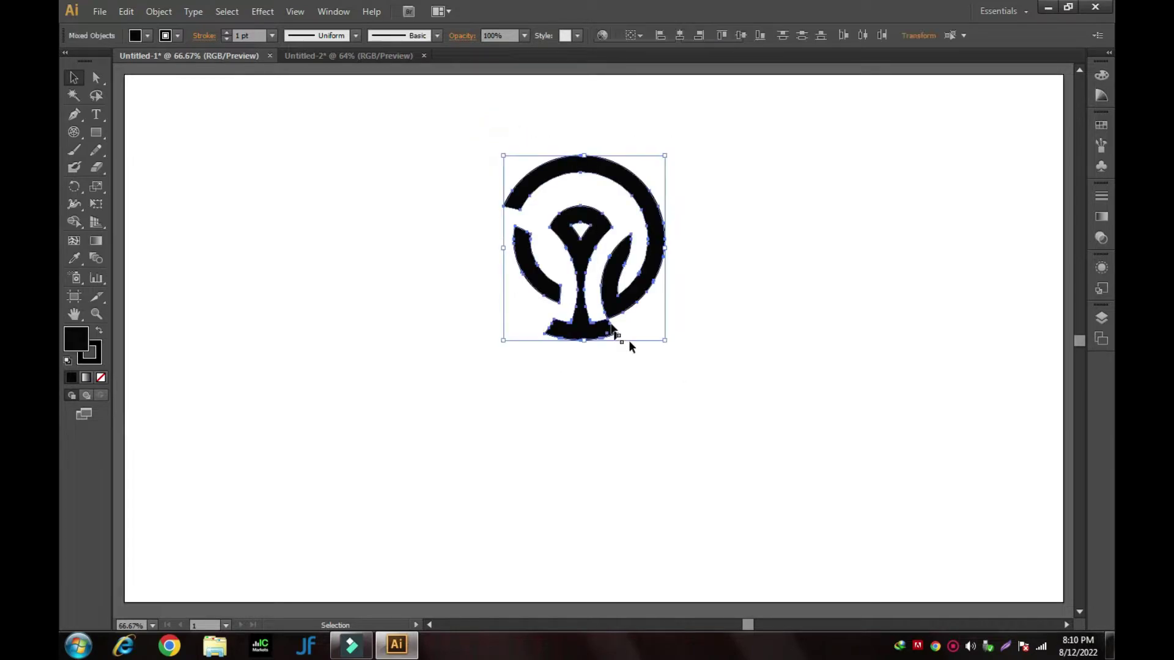
right_click(613, 305)
click(666, 369)
click(597, 358)
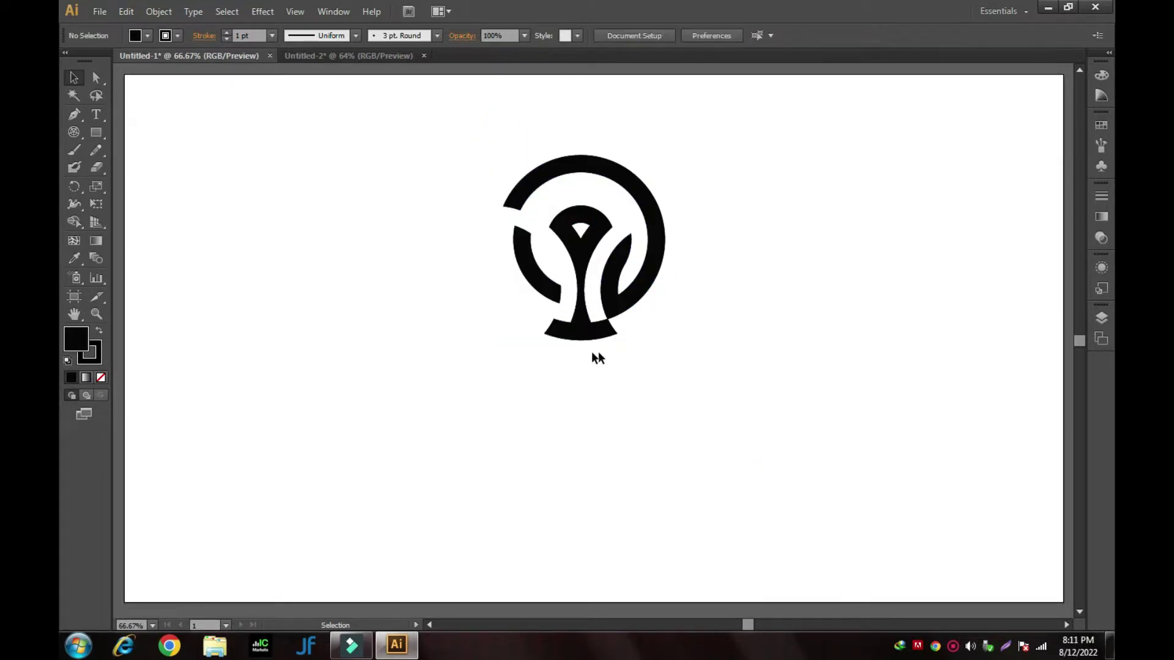
- Paste 'Independence Day' below the emblem and '14 August' as a line above it
key(t)
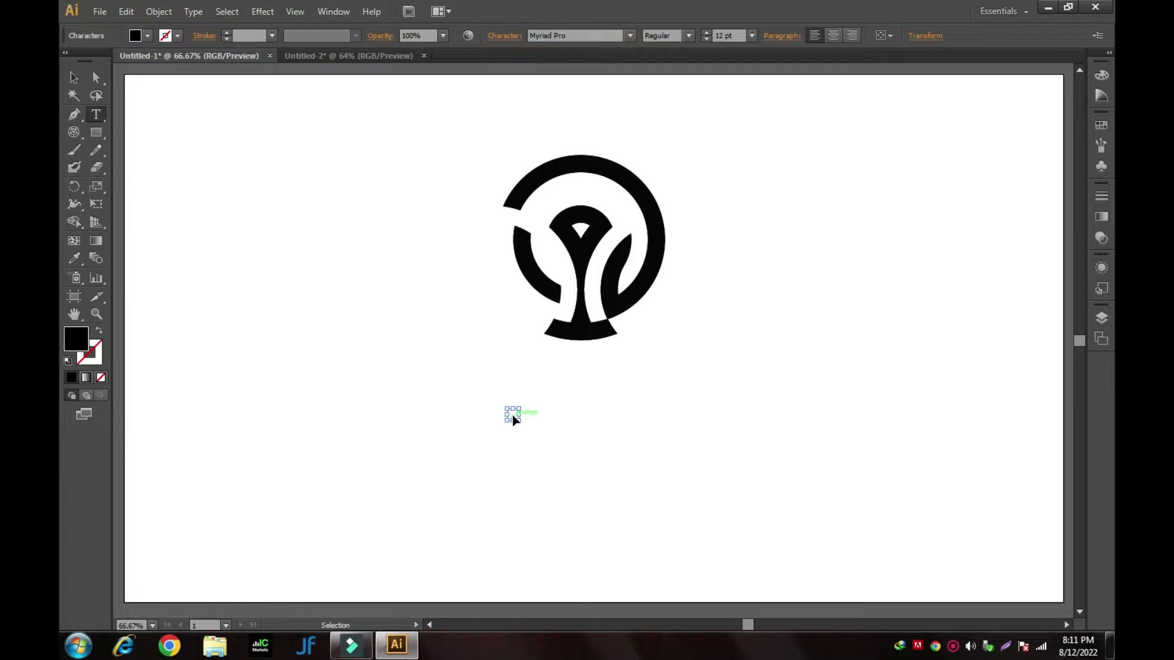
click(512, 415)
text(Independence Day)
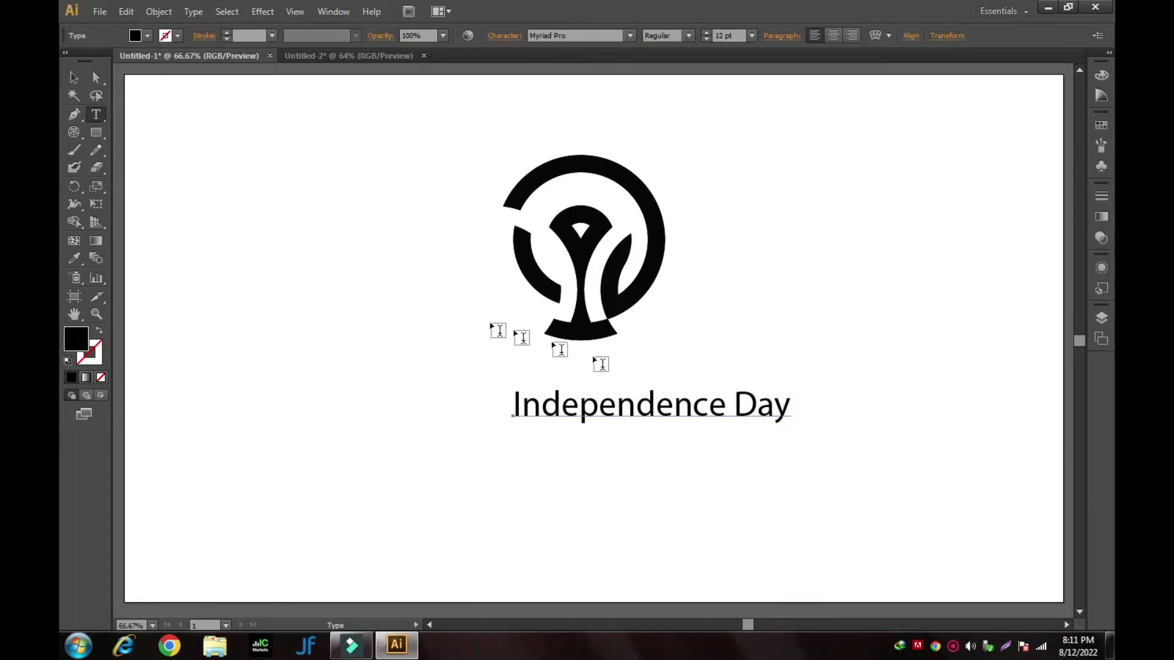
click(517, 355)
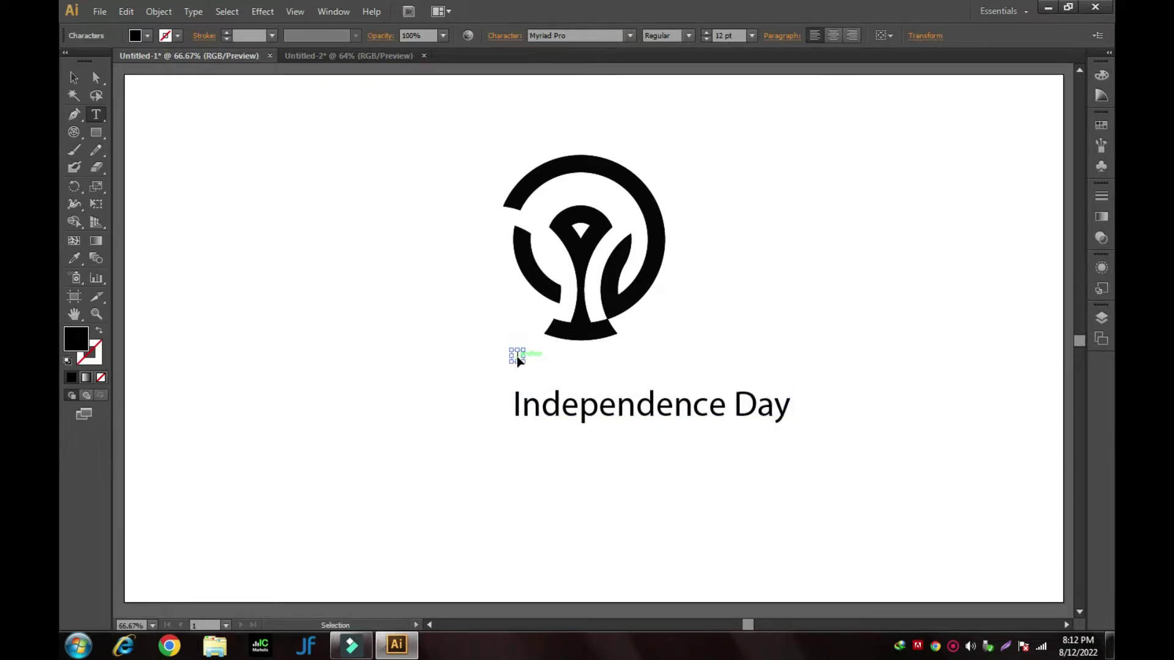
text(14 August)
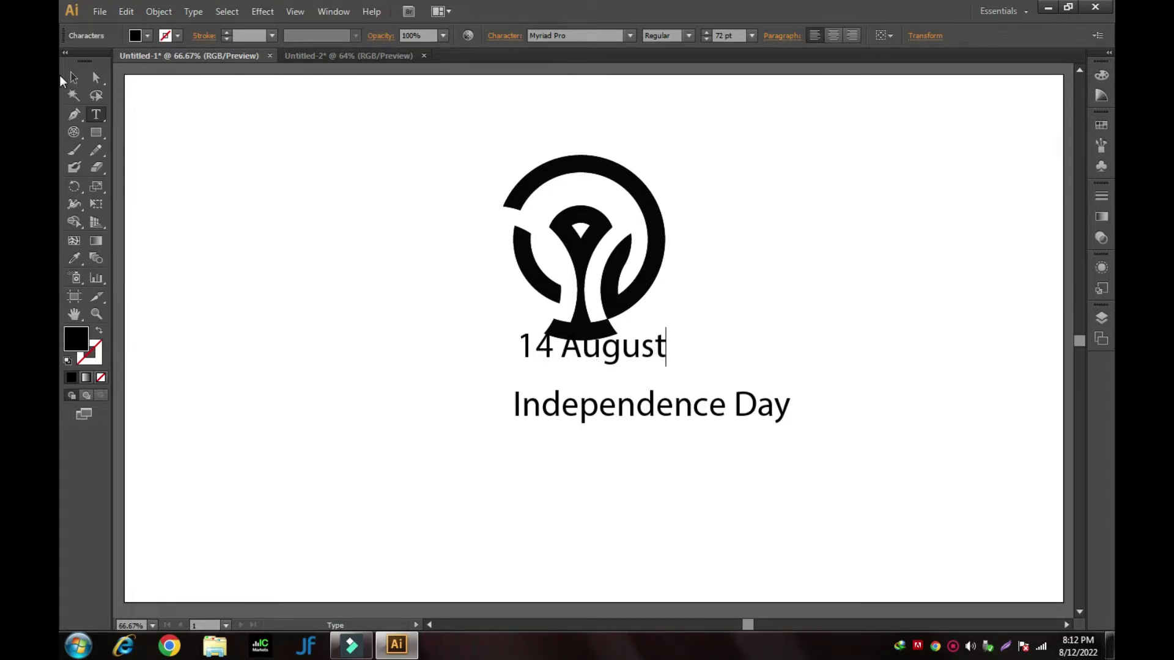
- Stack '14 August' centred above 'Independence Day' beneath the emblem
click(74, 77)
drag(577, 346, 587, 367)
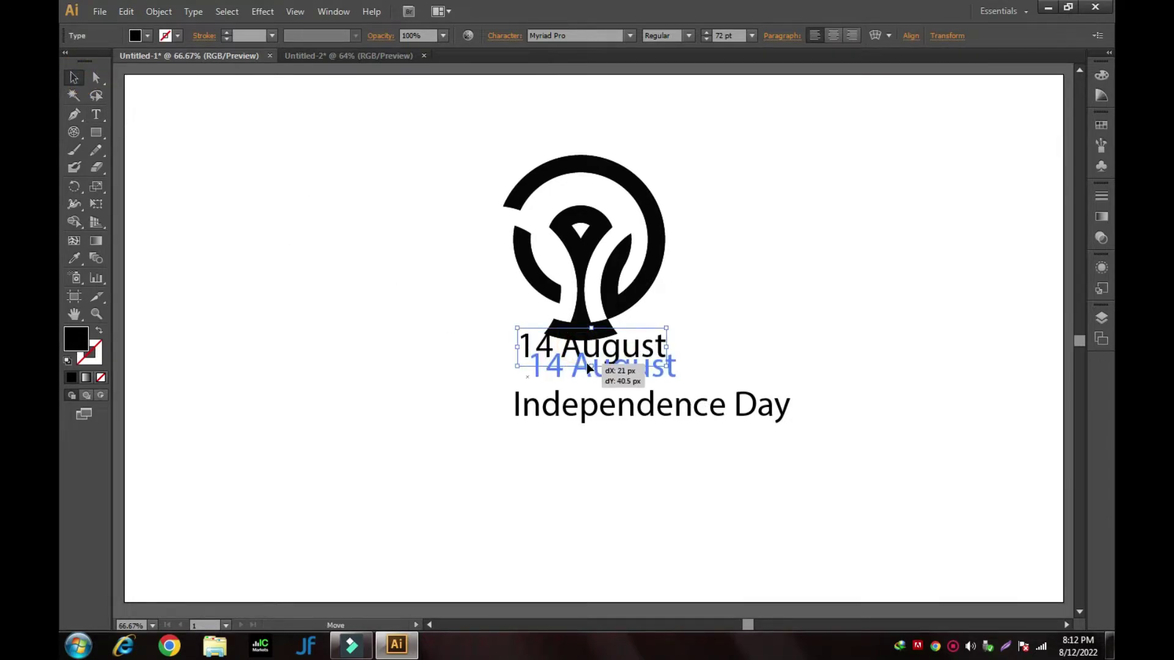
drag(664, 410, 629, 418)
double_click(628, 418)
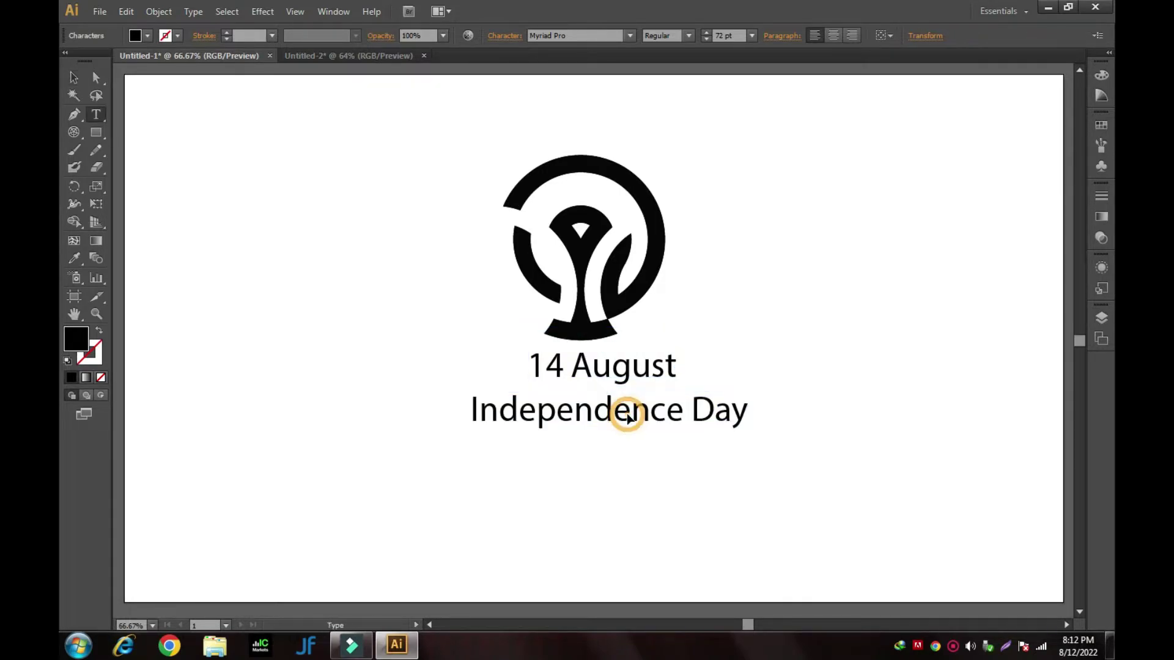
- Set 'Independence Day' and the '14' of the date to Myriad Pro Bold
drag(757, 411, 461, 411)
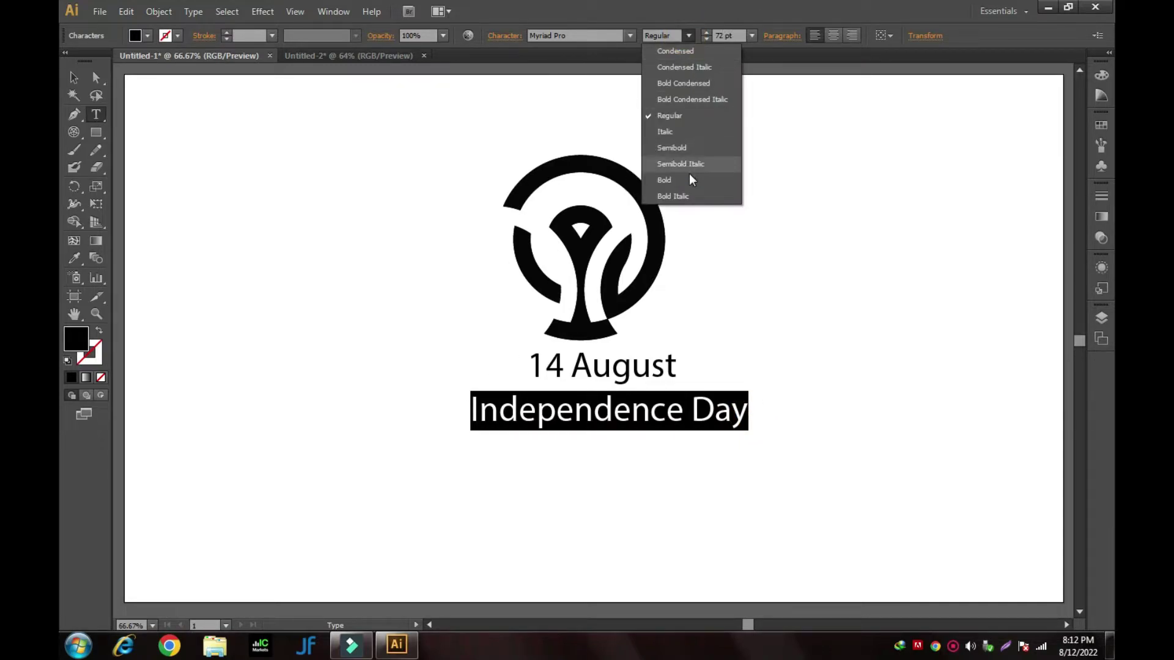
click(688, 178)
click(741, 344)
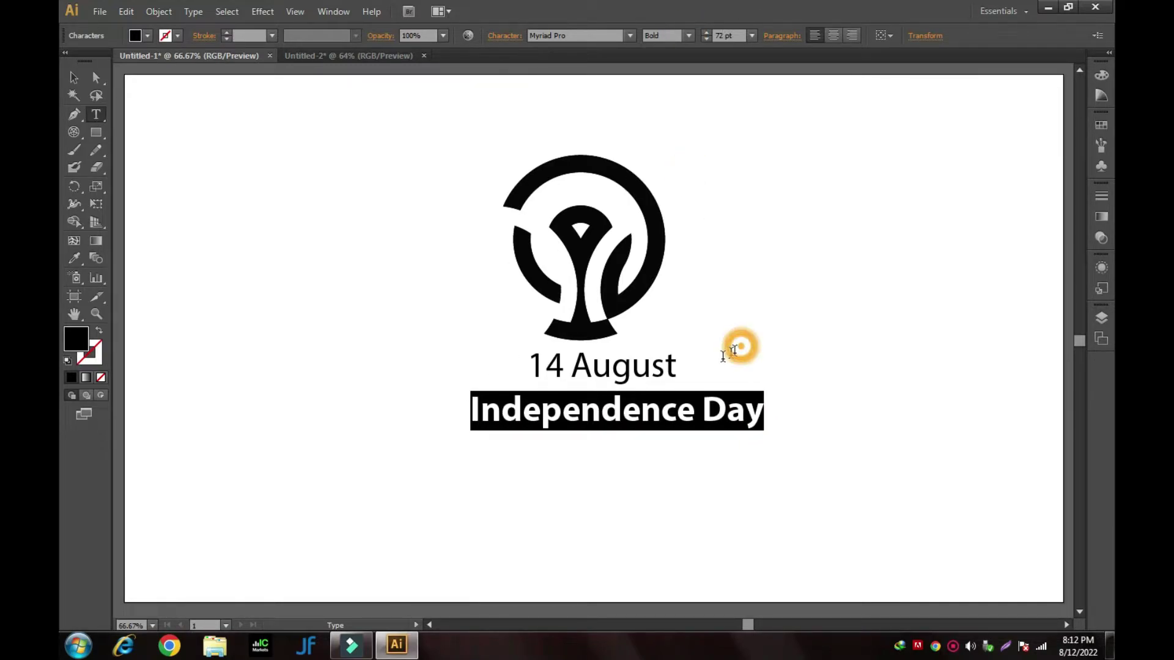
drag(565, 365, 529, 364)
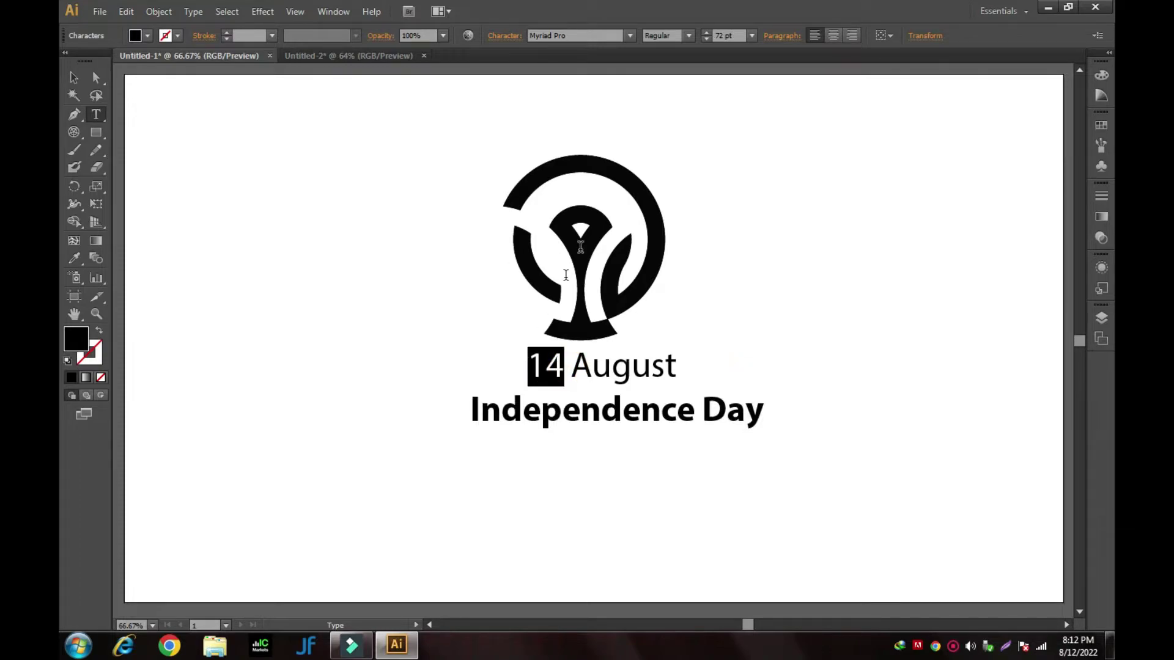
click(689, 36)
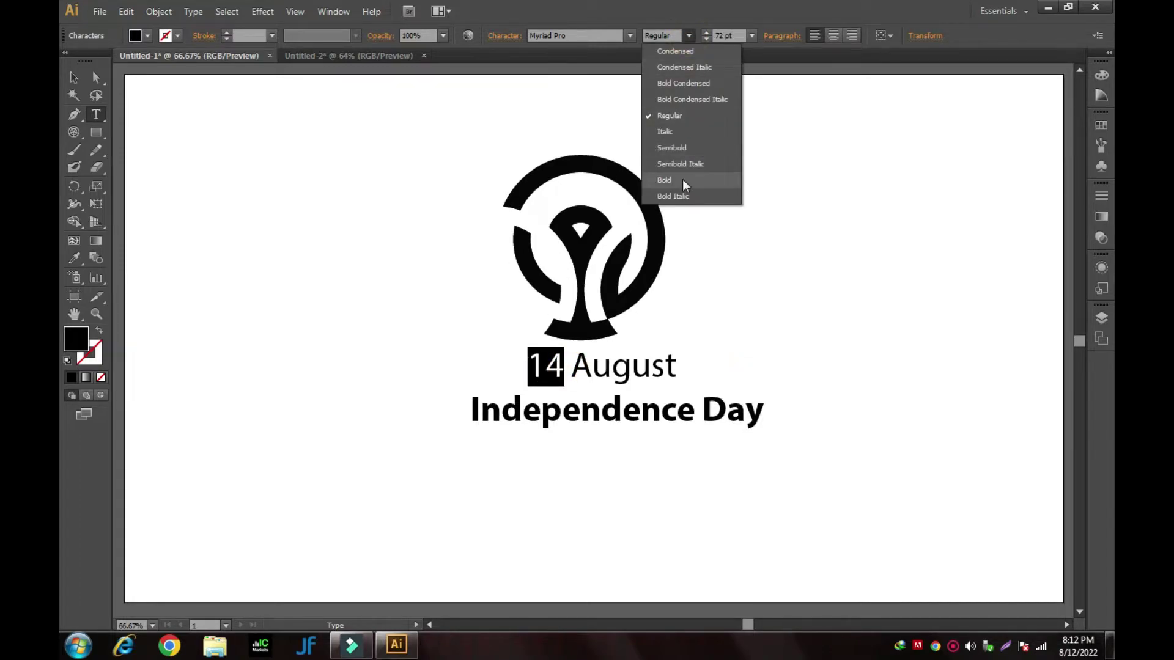
click(682, 179)
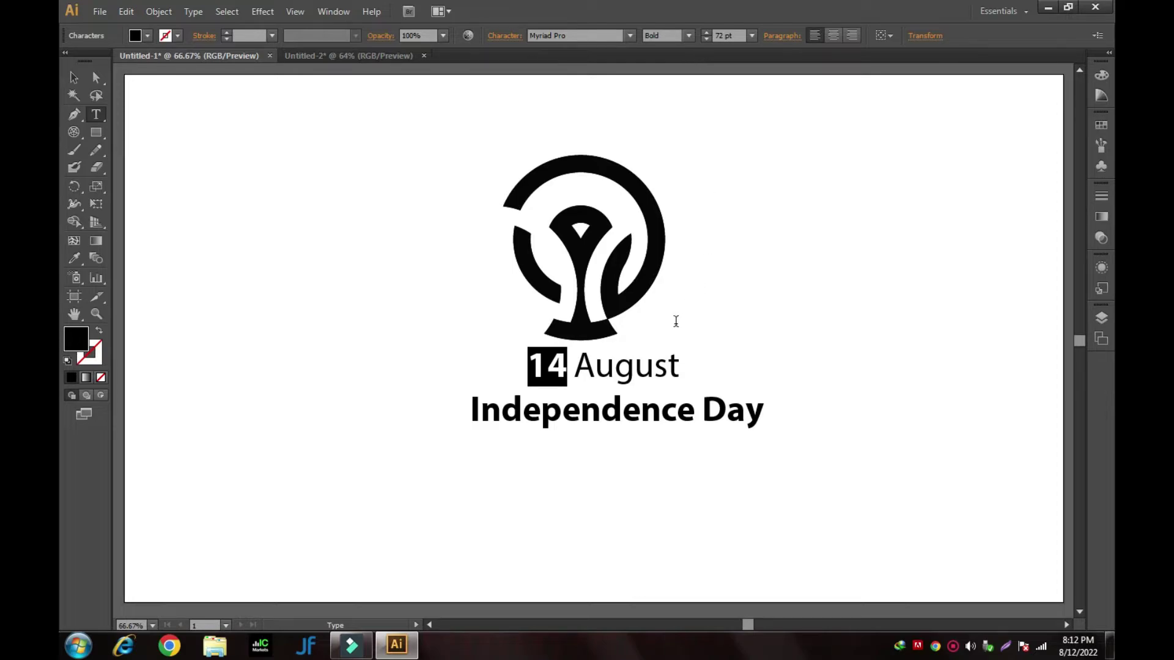
key(Escape)
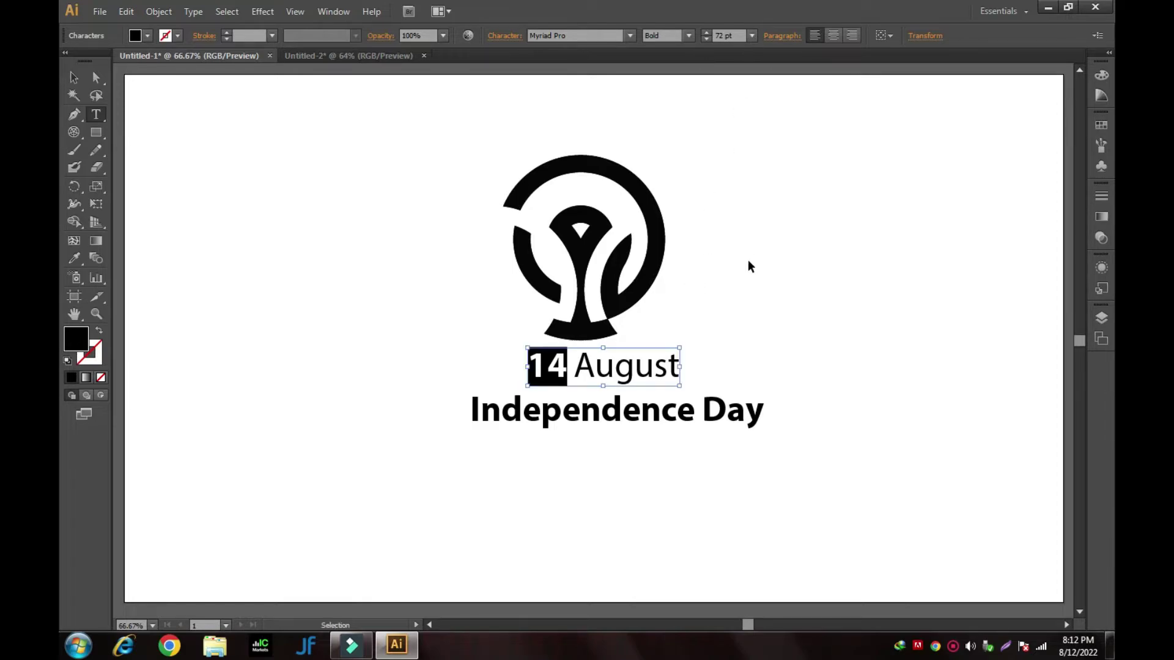
- Open the Character panel and set the '14' to 80 pt
key(ctrl+t)
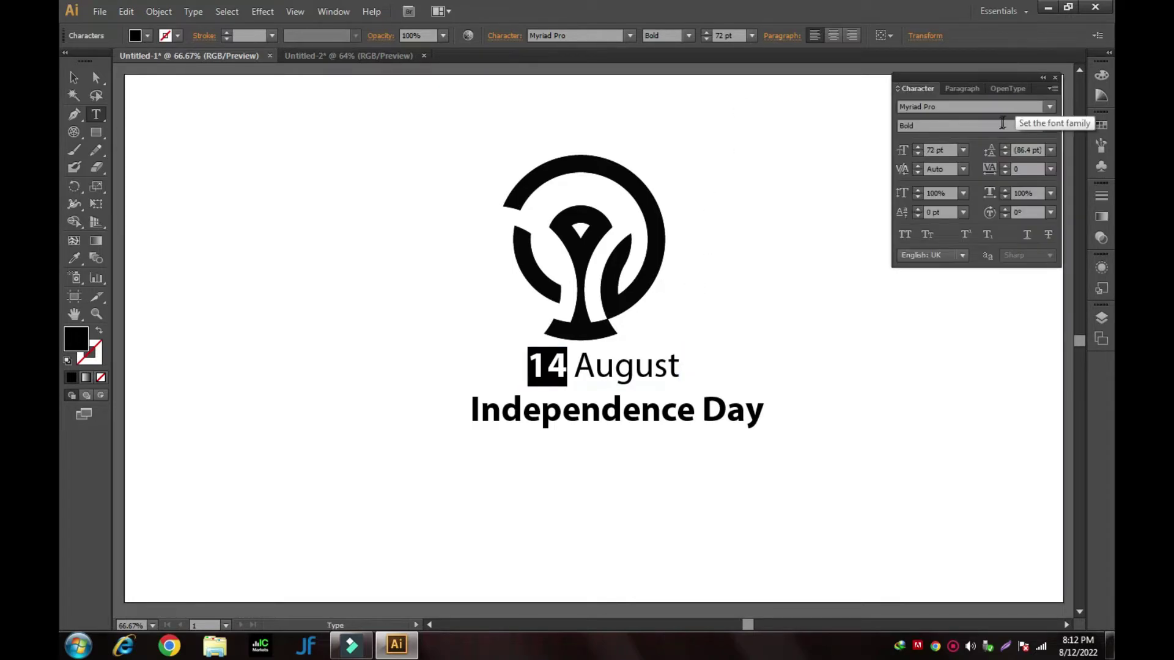
click(942, 150)
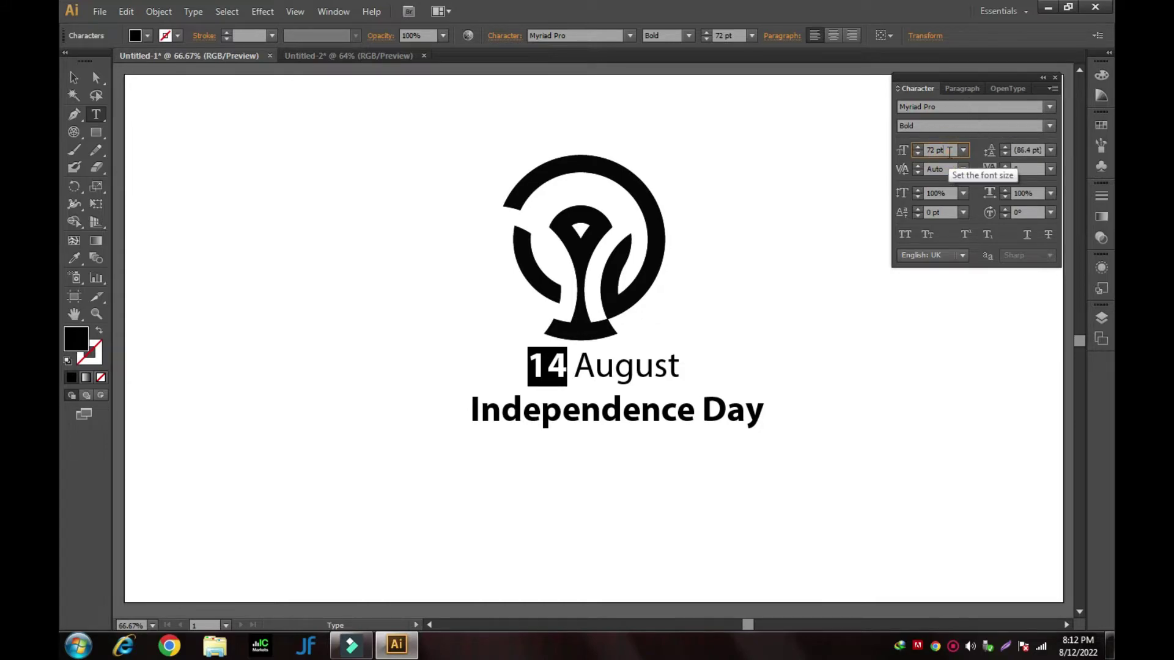
key(Up)
key(Up)
key(Up)
key(Up)
key(Up)
key(Up)
key(Up)
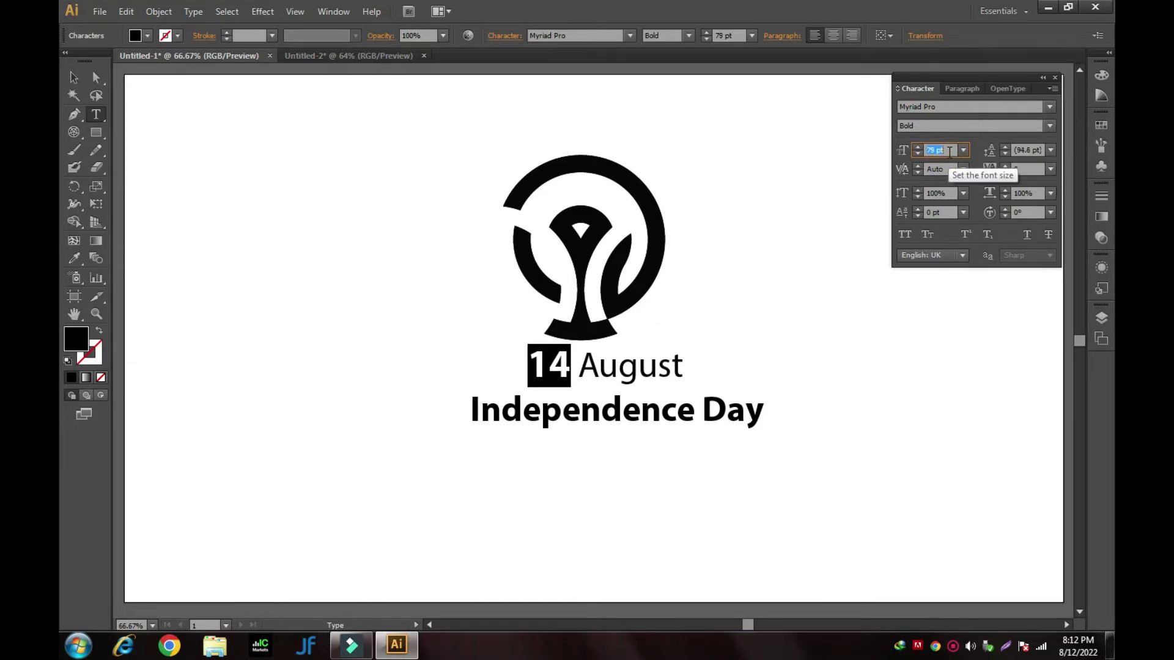
key(Up)
key(Up)
key(Up)
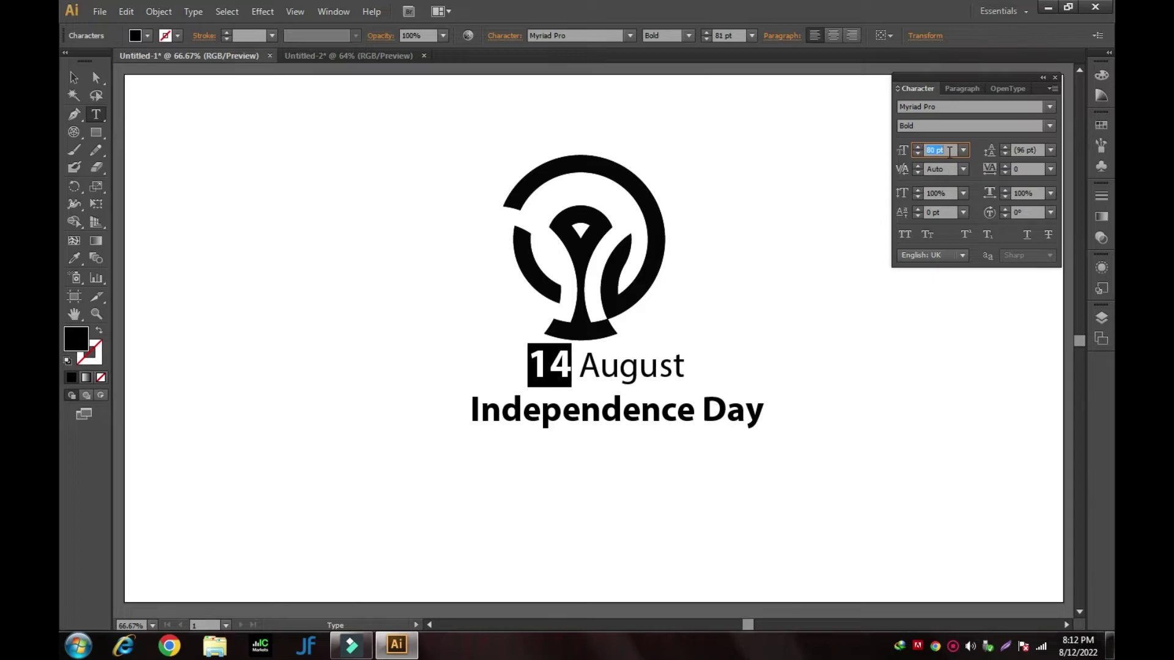
key(Down)
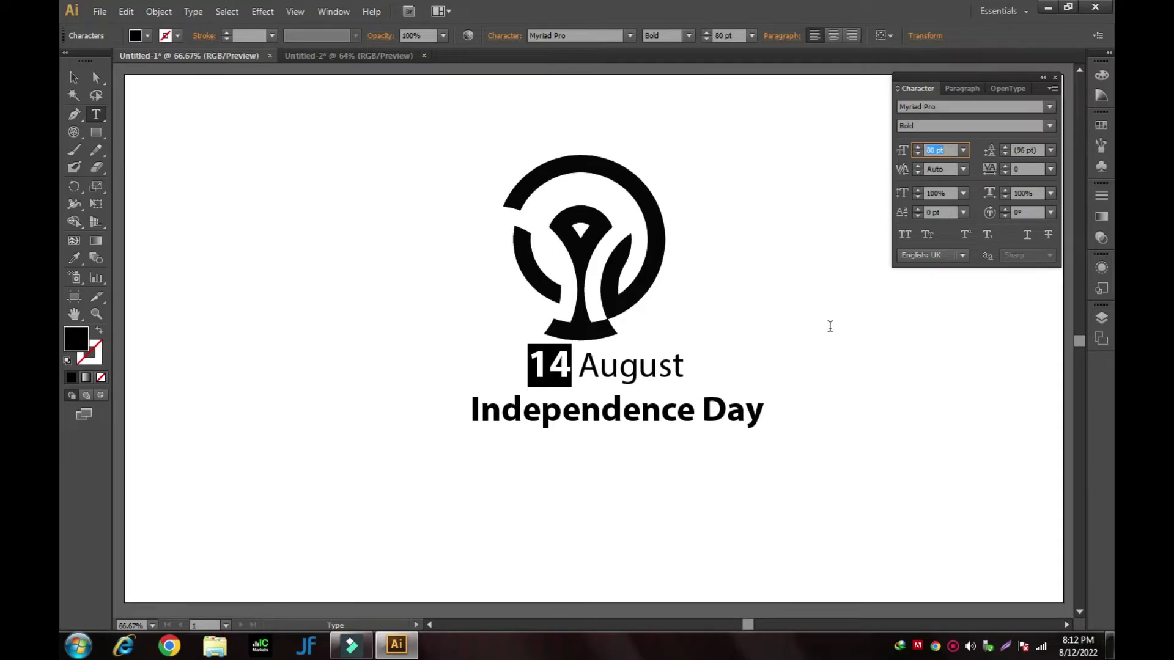
- Enlarge 'Independence Day' from 72 pt to 80 pt and place the cursor after 'August'
drag(762, 407, 468, 401)
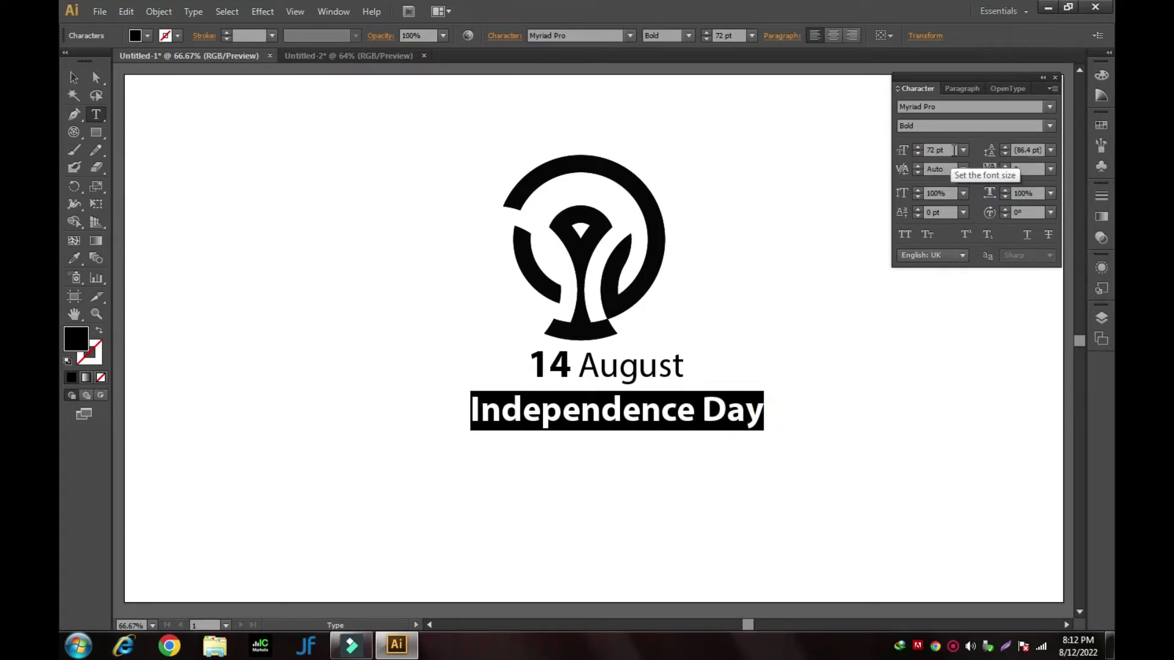
click(954, 151)
key(Up)
key(Up)
key(Up)
key(Up)
key(Up)
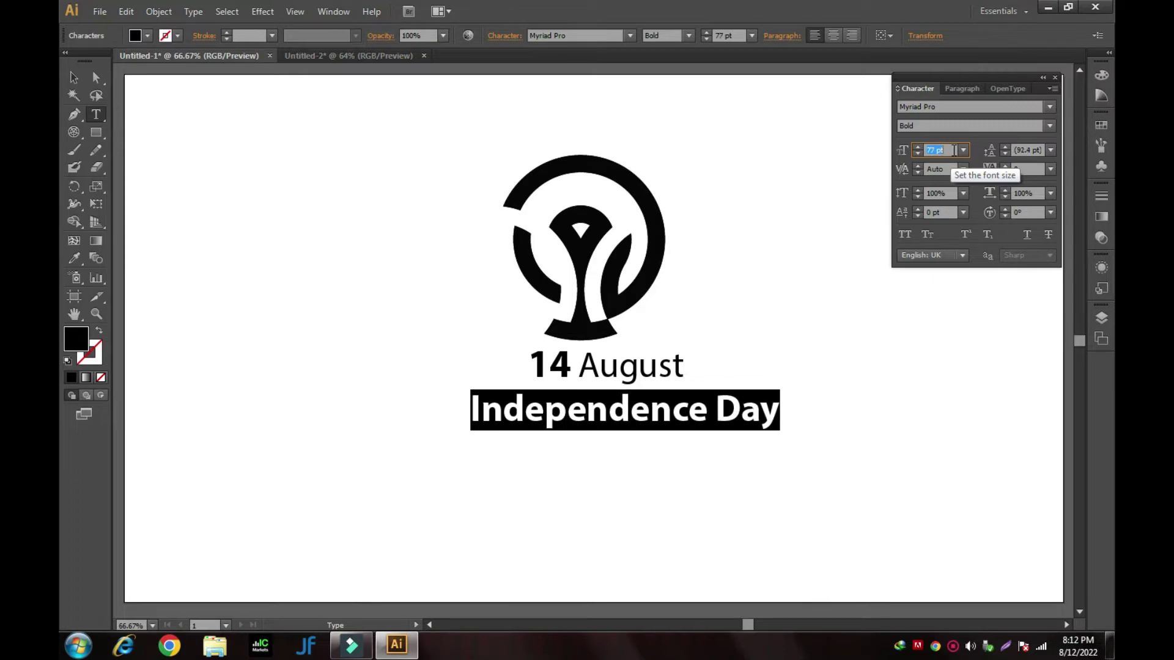
key(Up)
key(Up)
key(Up)
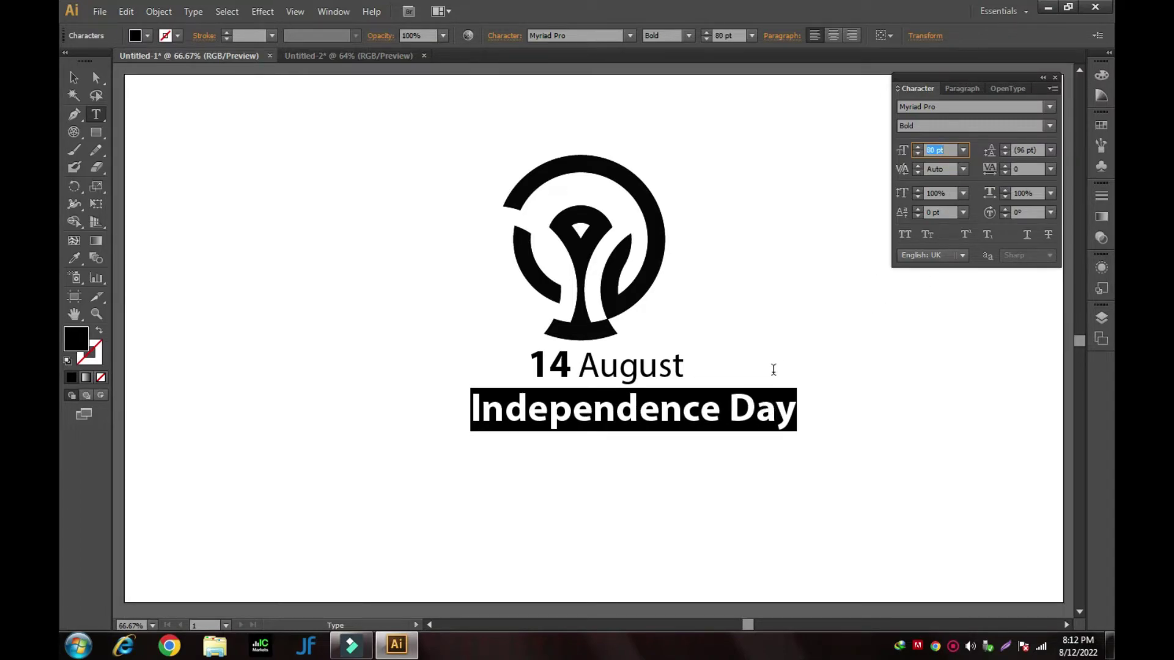
click(689, 366)
text(-)
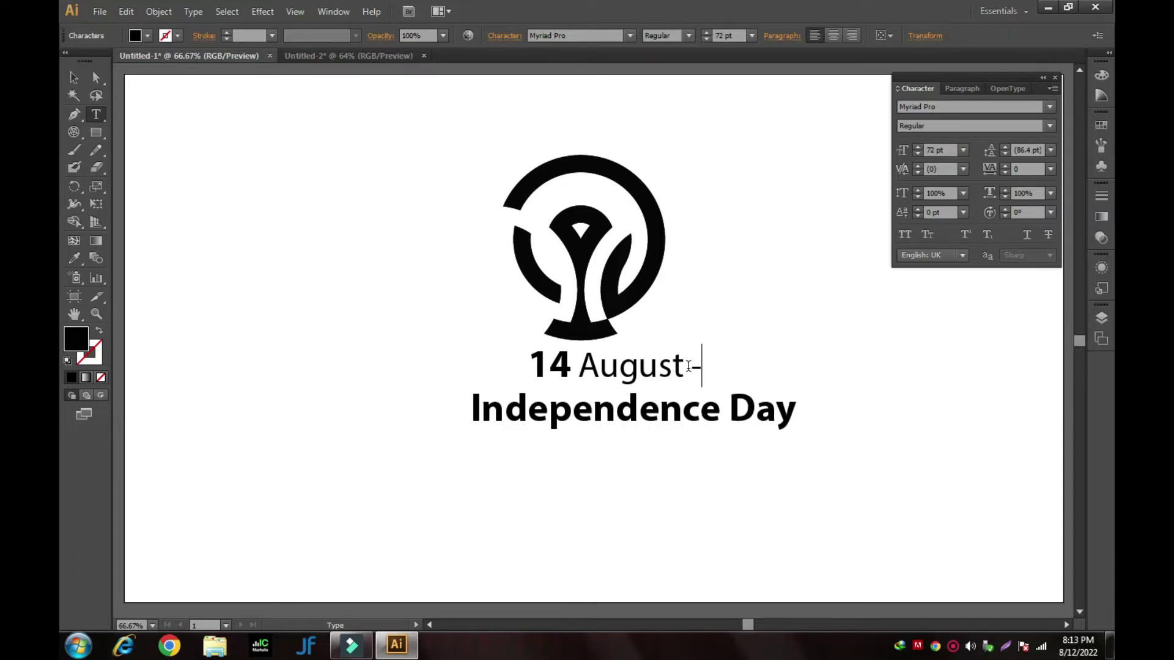
- Type '2022' after the hyphen and reduce the year's font size to about 50 pt
text(22)
key(BackSpace)
text(022)
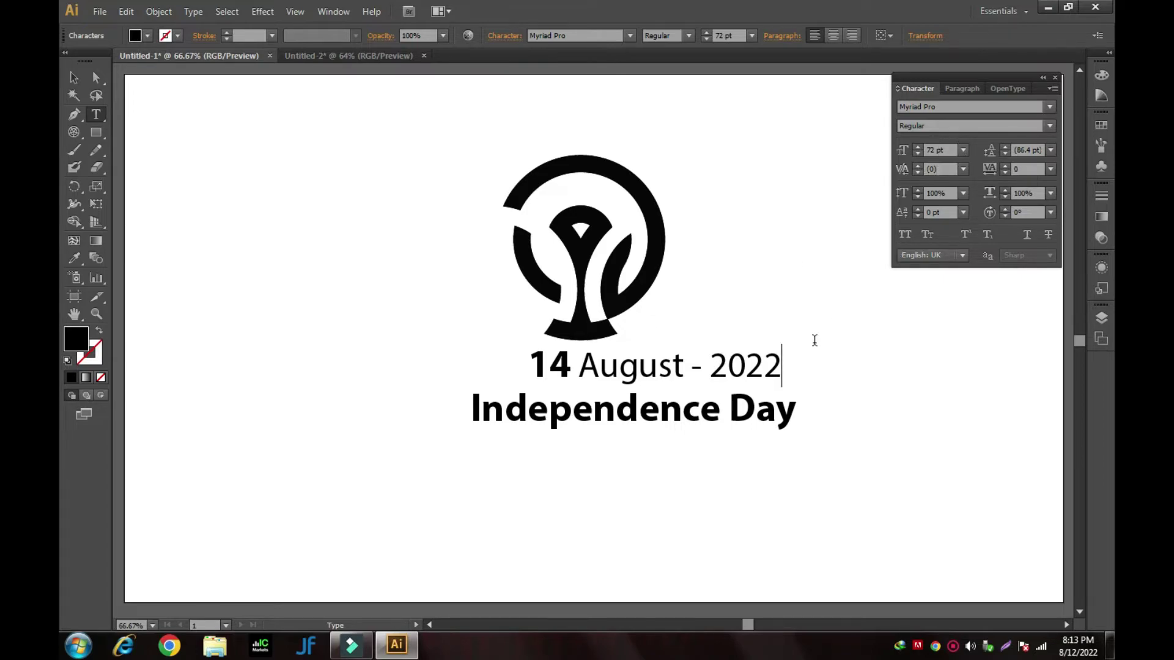
drag(790, 373, 719, 371)
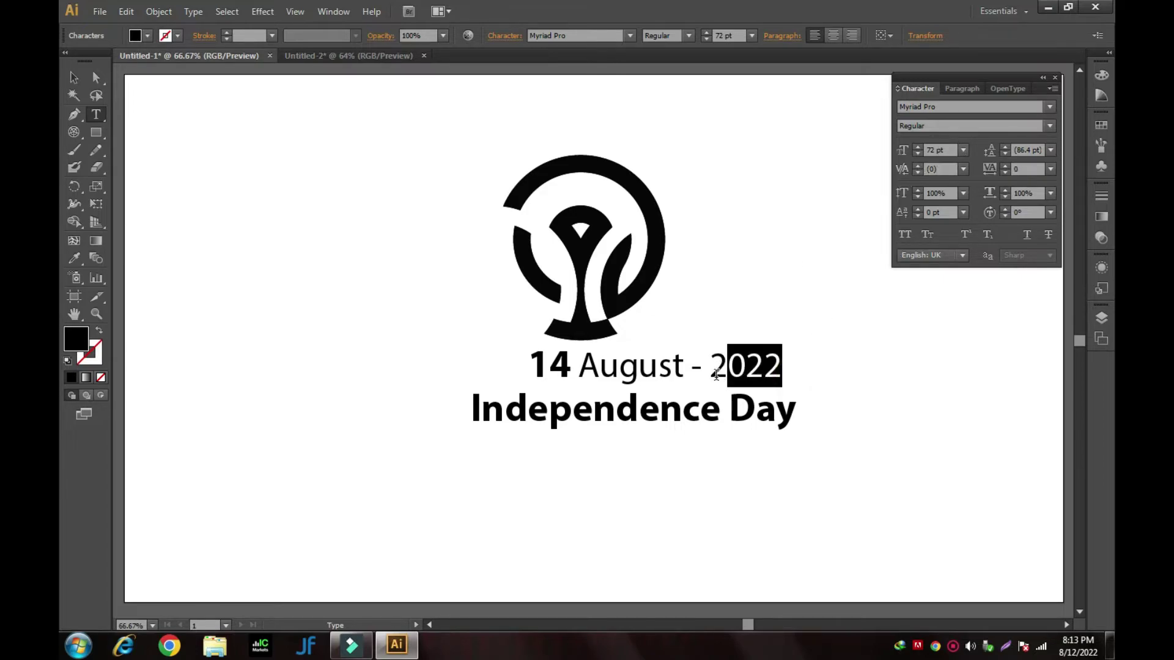
click(950, 150)
key(Down)
key(Down)
key(Down)
key(Down)
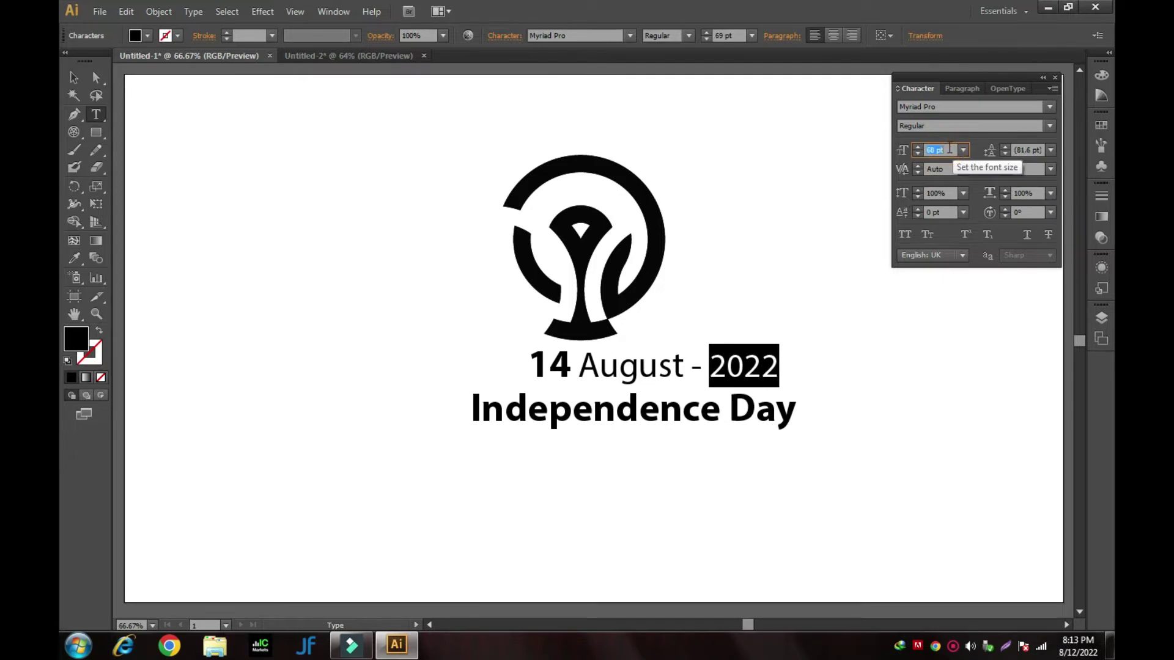
key(Down)
key(Down)
key(Down)
key(Down)
key(Down)
key(Down)
key(Down)
key(Down)
key(Down)
key(Down)
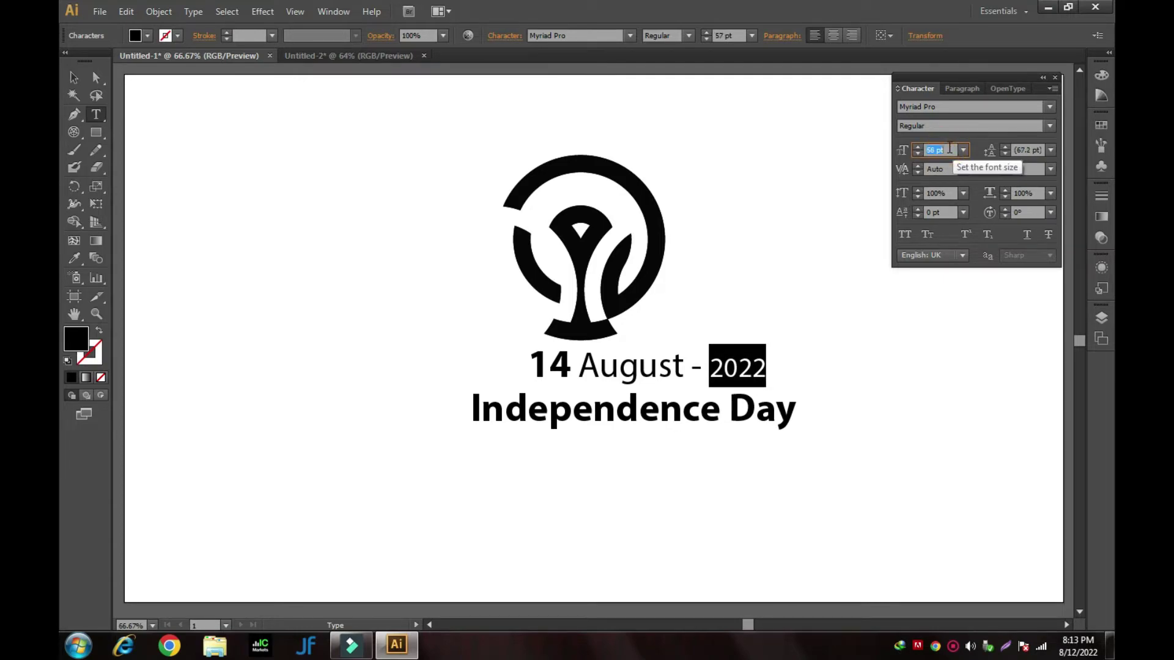
key(Down)
key(Down)
key(Down)
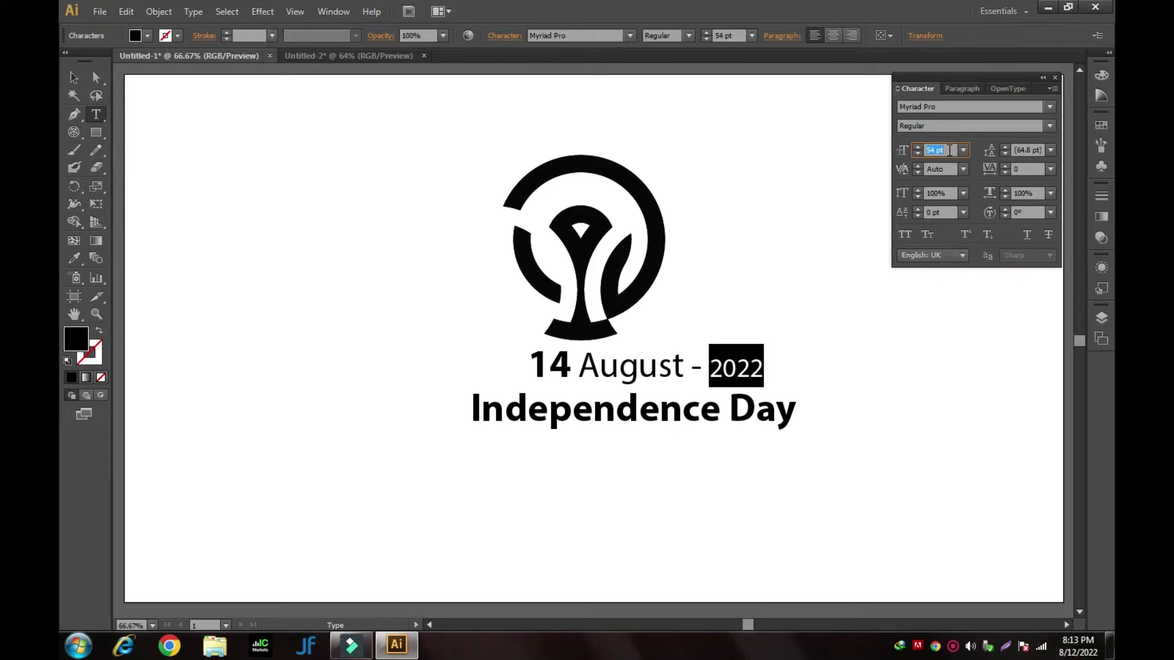
key(Down)
key(Down)
key(Down)
key(Down)
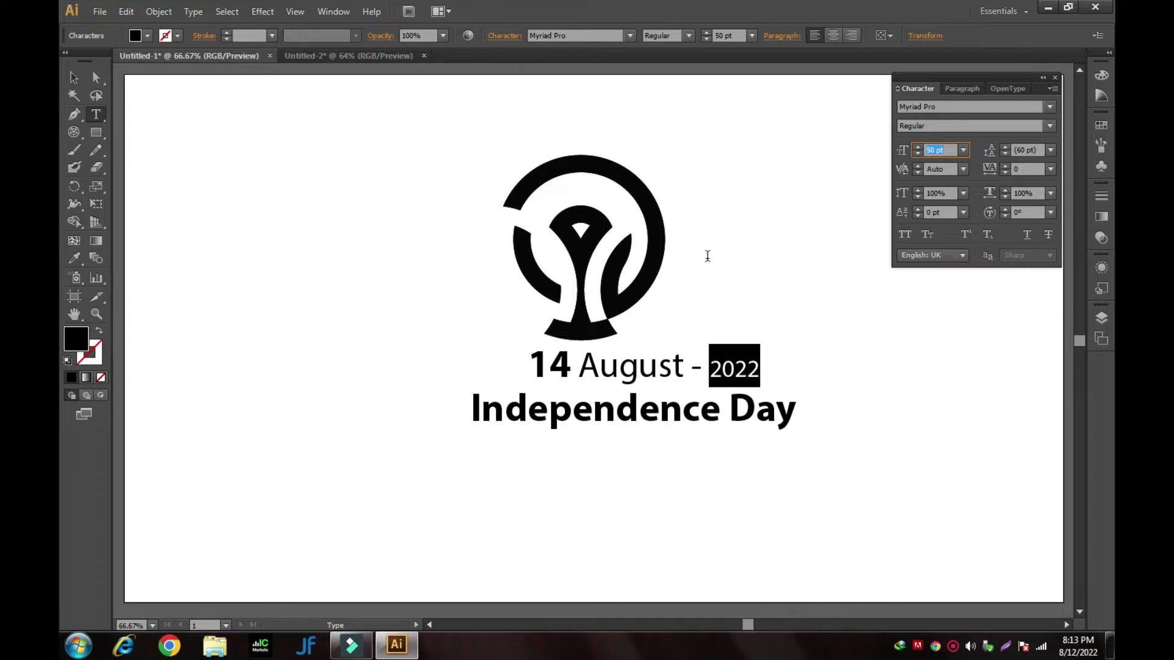
click(73, 77)
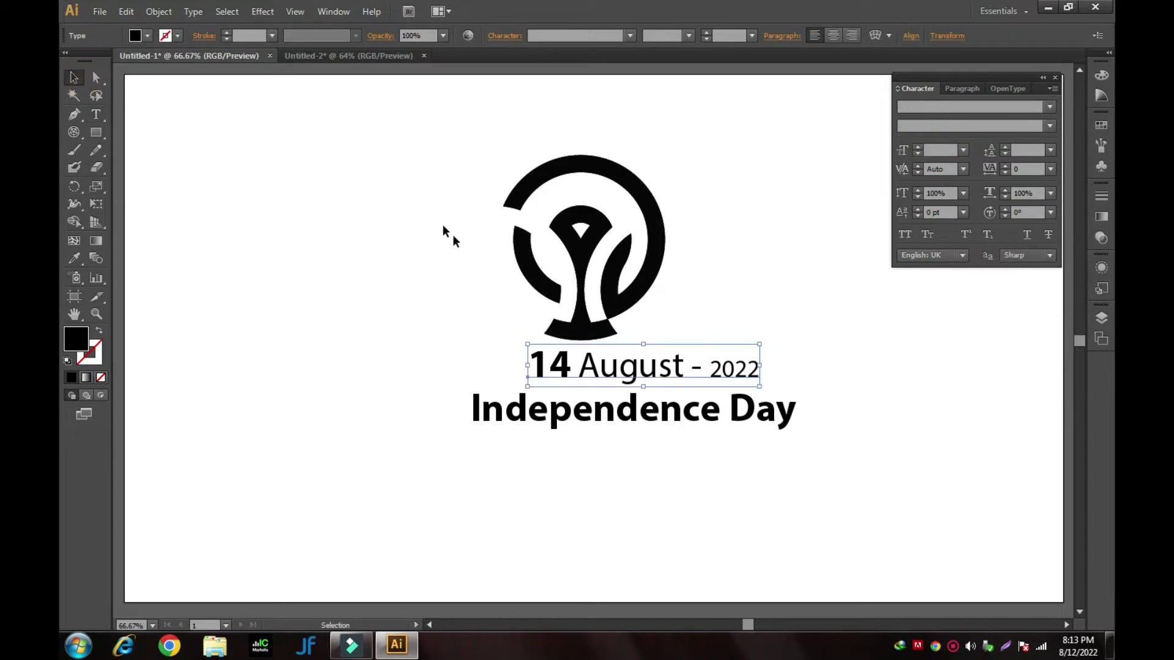
- Set the year '2022' to the Bold font style
double_click(757, 376)
drag(759, 373, 700, 366)
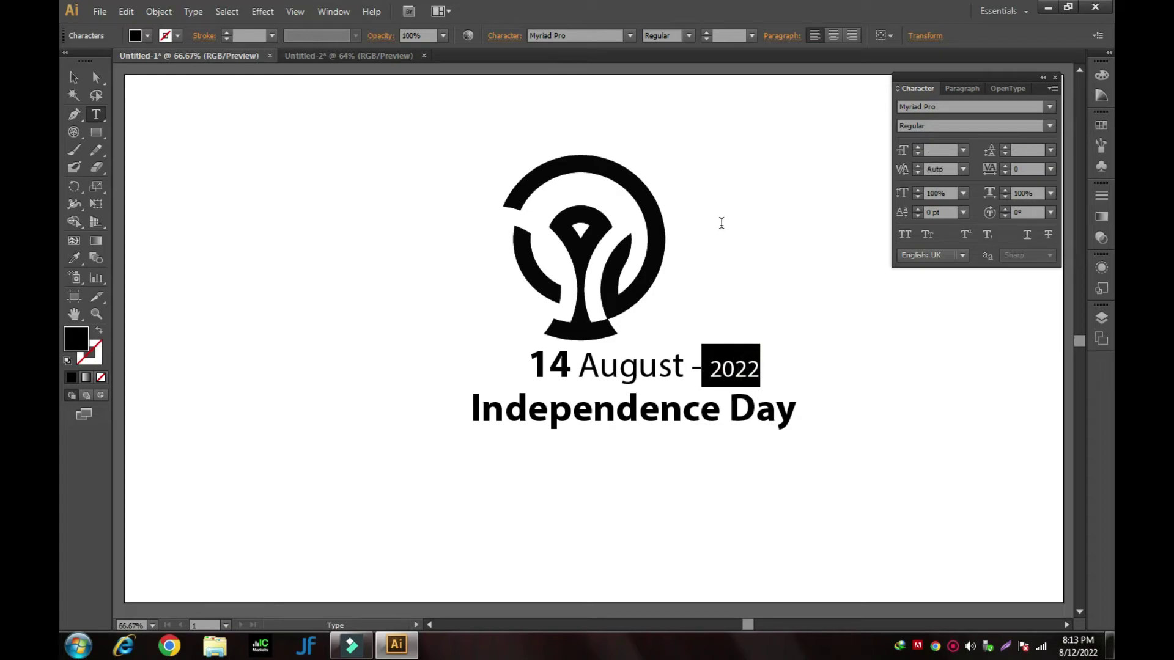
click(694, 38)
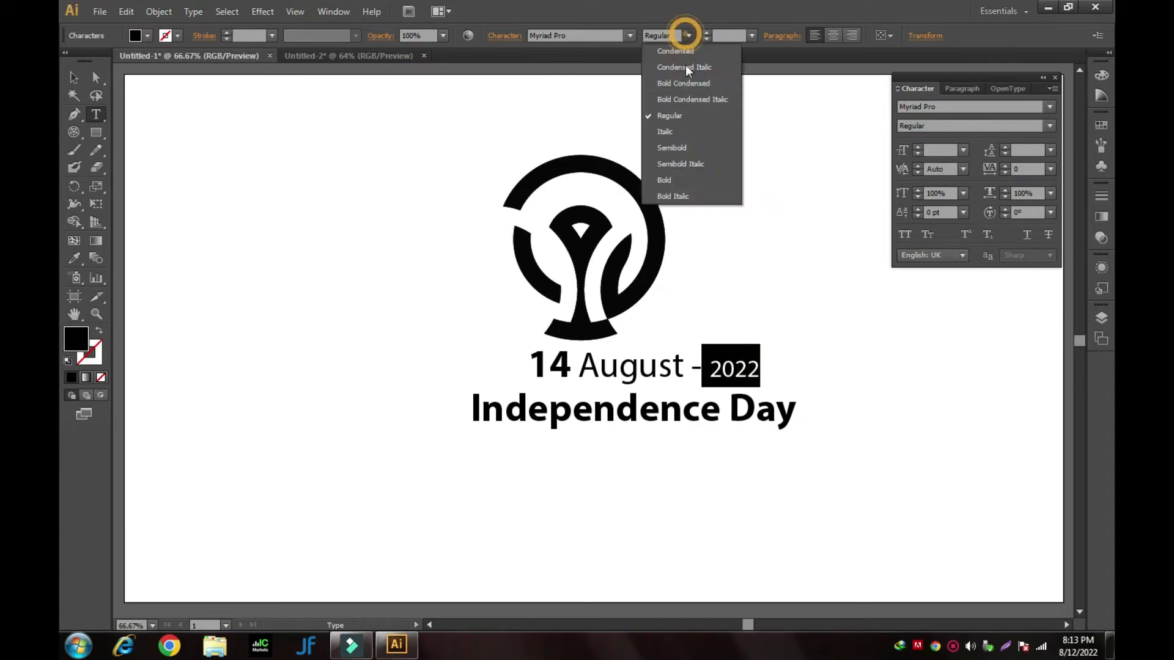
click(683, 175)
click(755, 243)
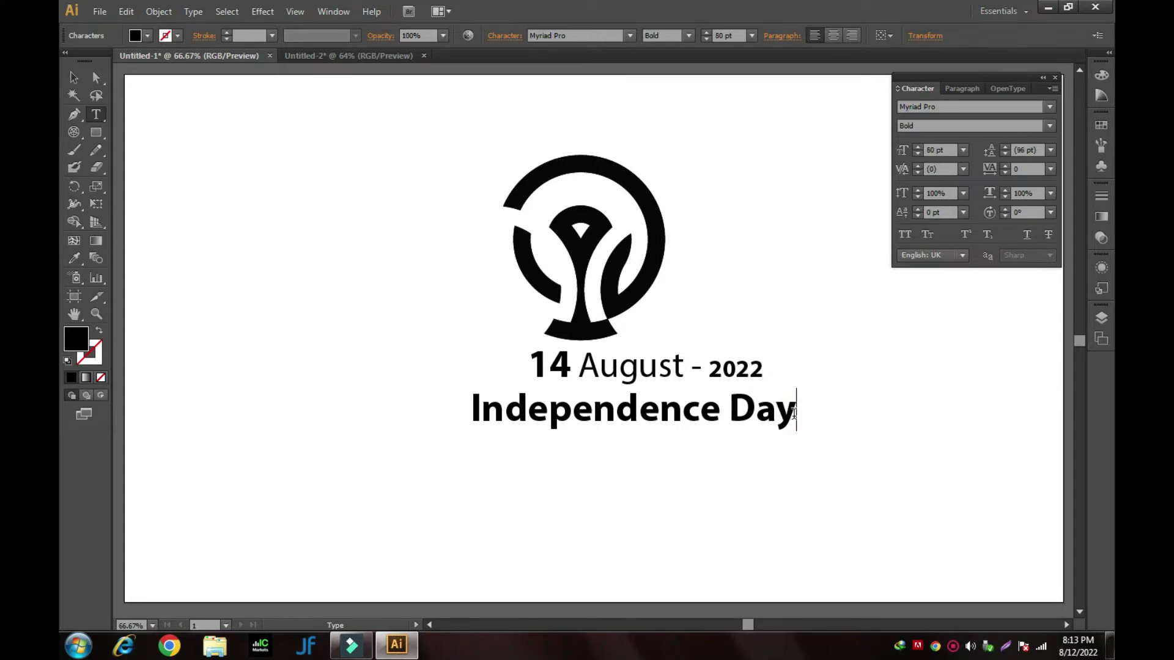
drag(795, 409, 468, 410)
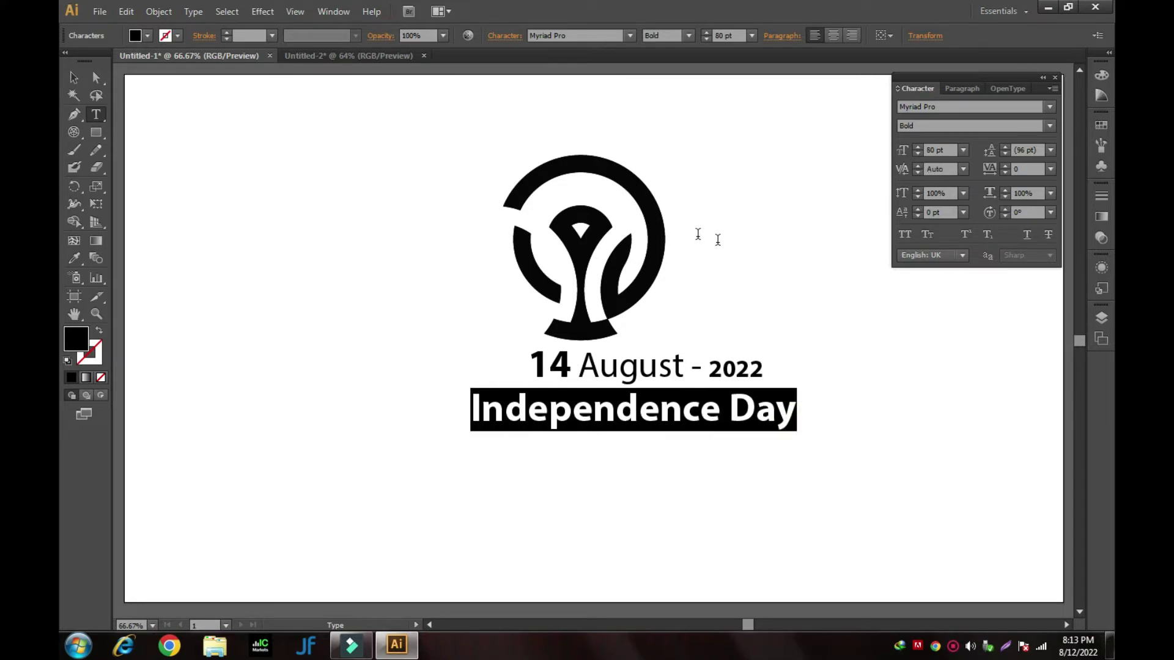
- Colour the 'Independence Day' text with the green swatch
click(1101, 125)
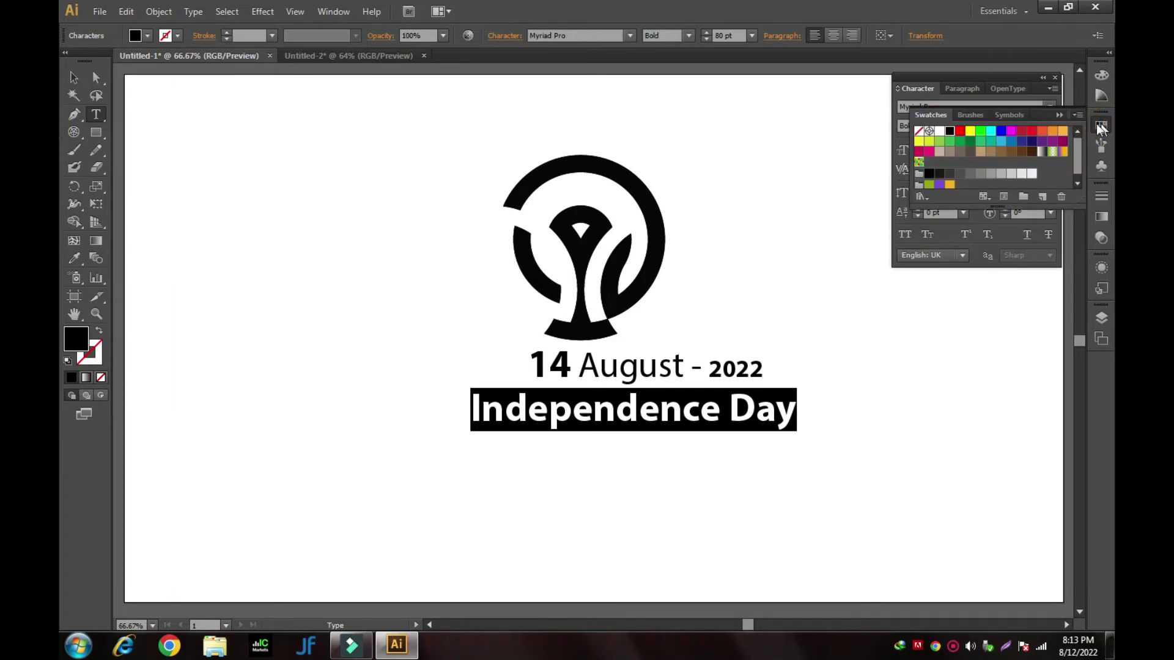
click(971, 142)
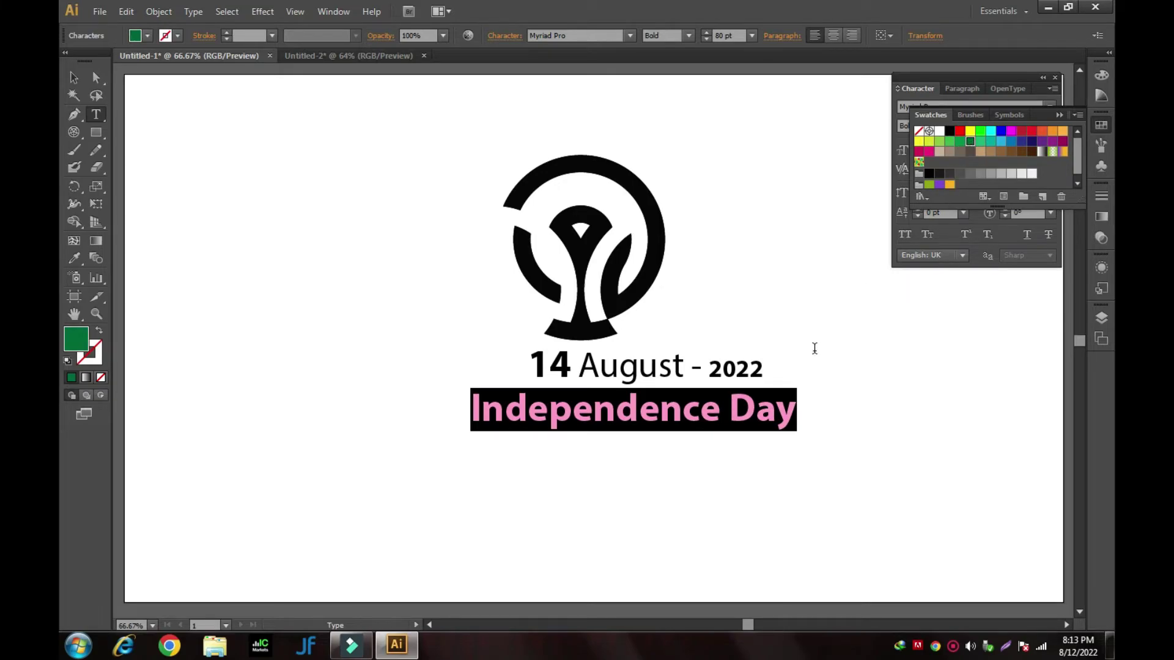
click(73, 77)
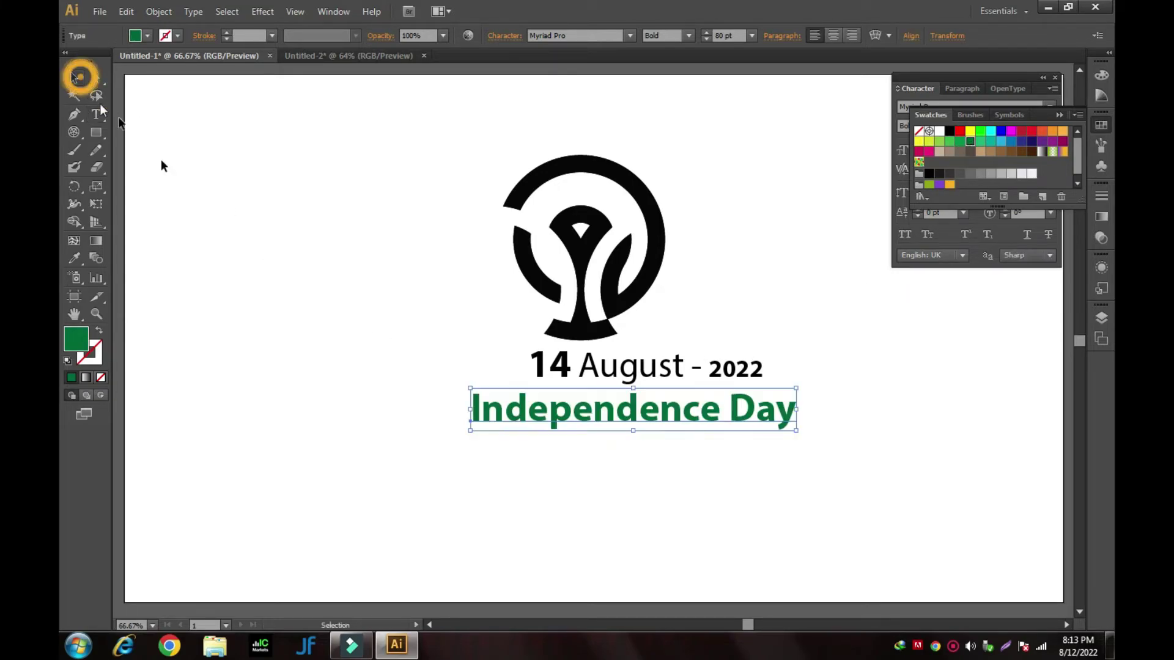
click(233, 231)
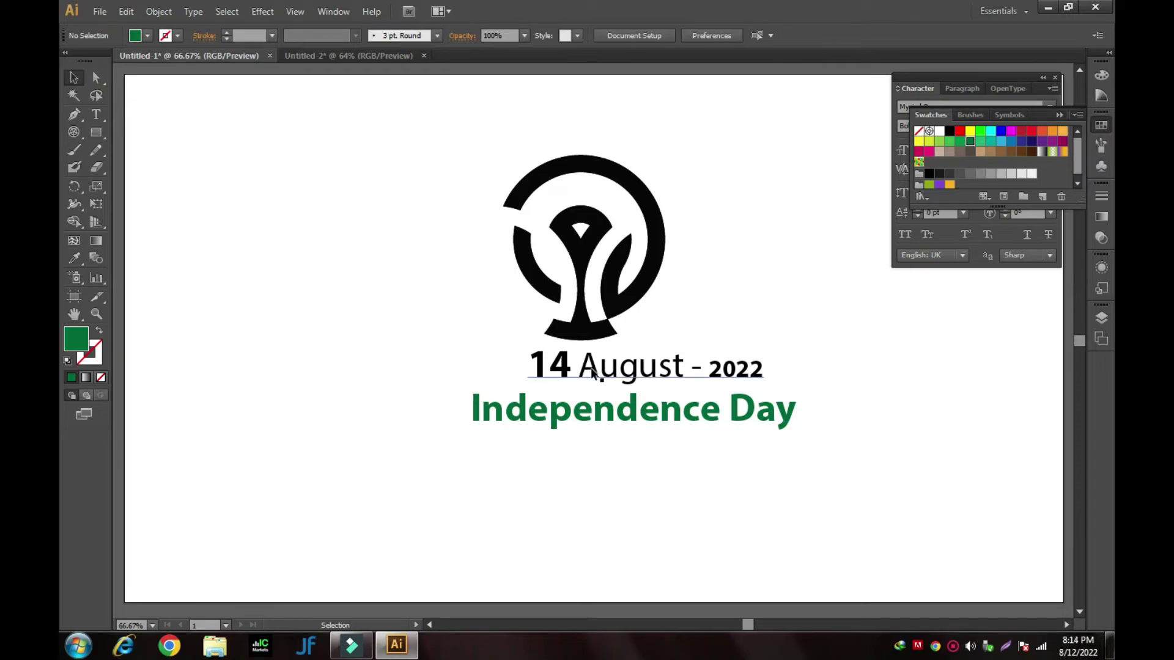
click(559, 370)
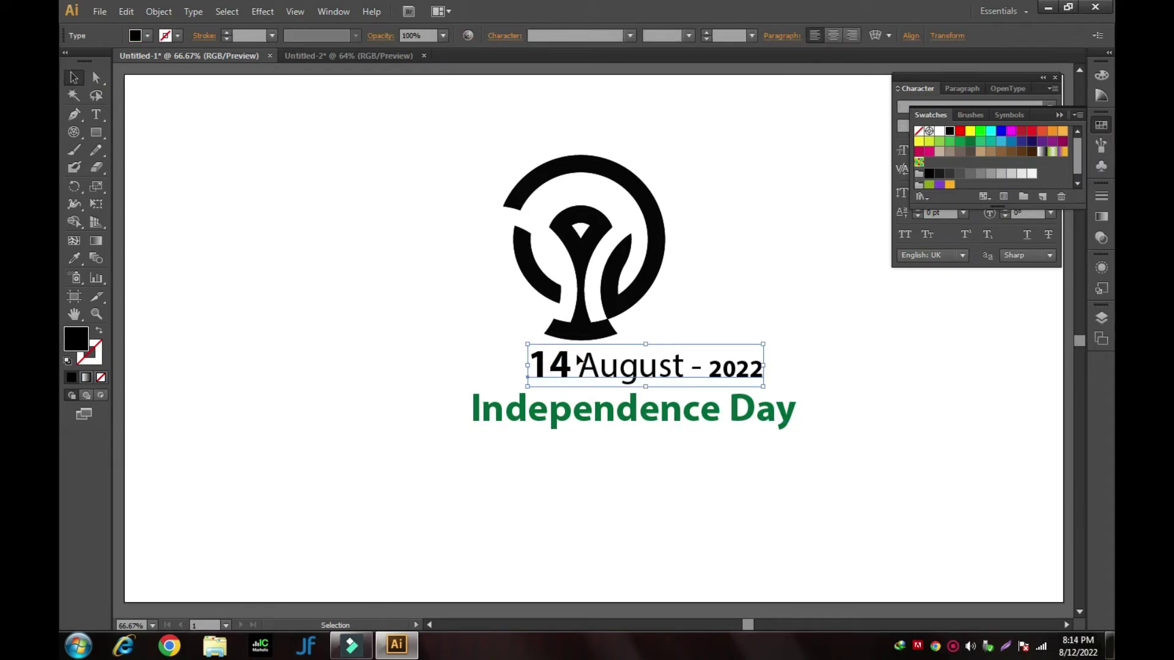
click(653, 272)
- Ungroup the tree emblem and colour its outer ring dark green
right_click(666, 288)
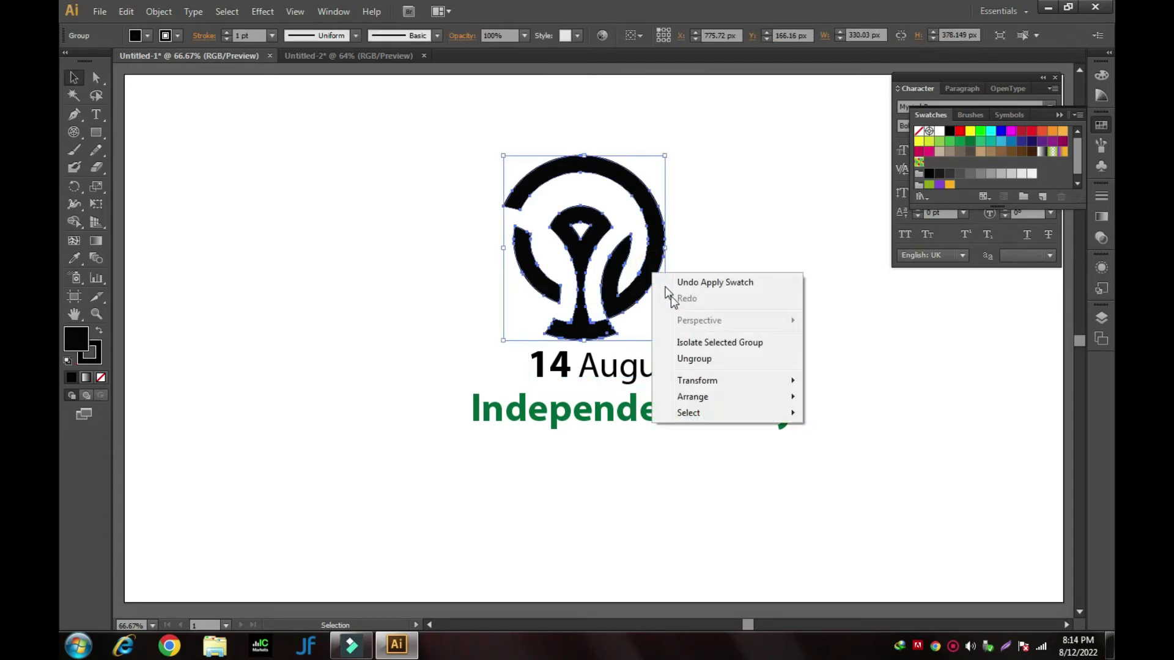
click(703, 358)
click(695, 267)
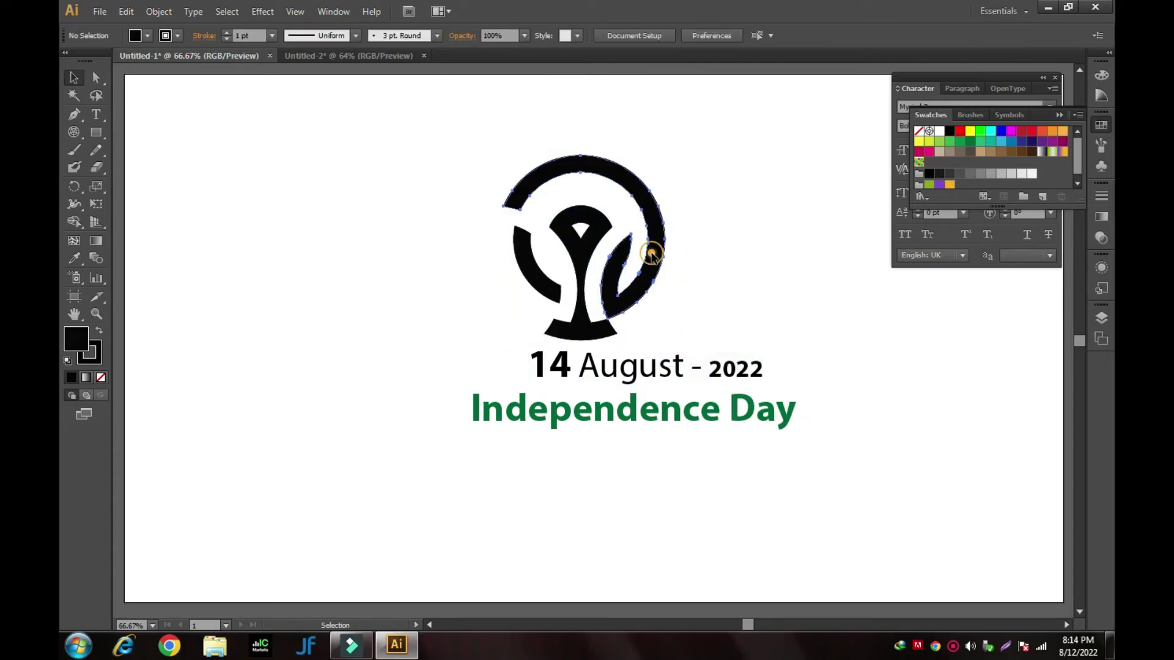
click(652, 255)
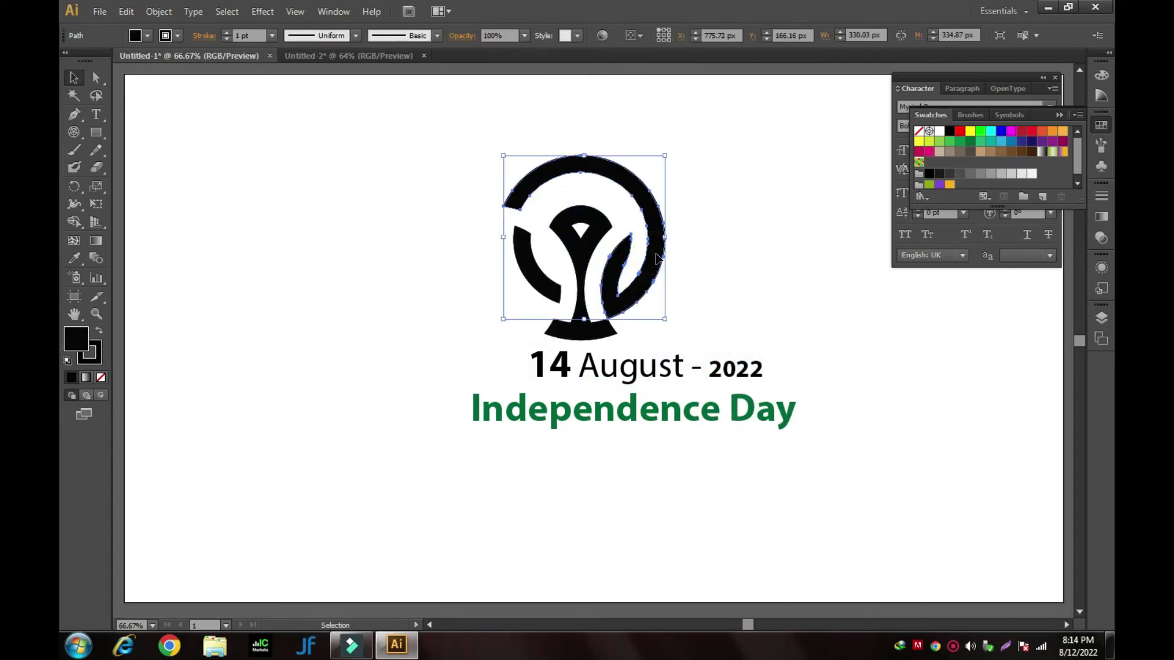
click(970, 141)
- Colour the emblem's trunk green and its left arc light green
click(583, 248)
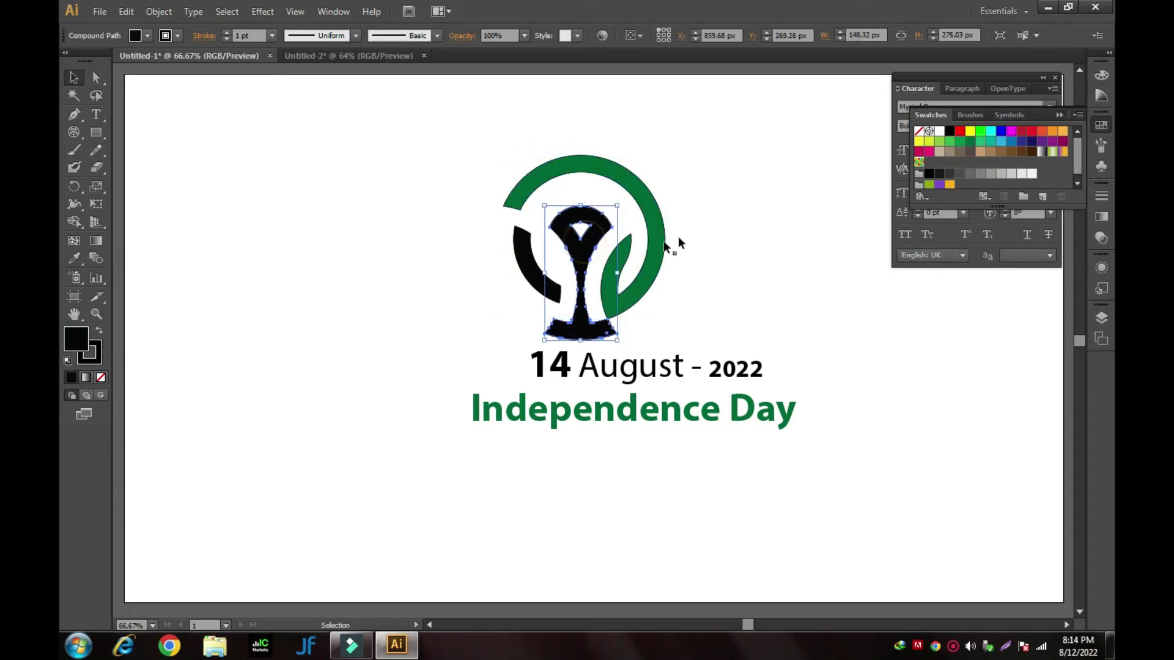
click(960, 141)
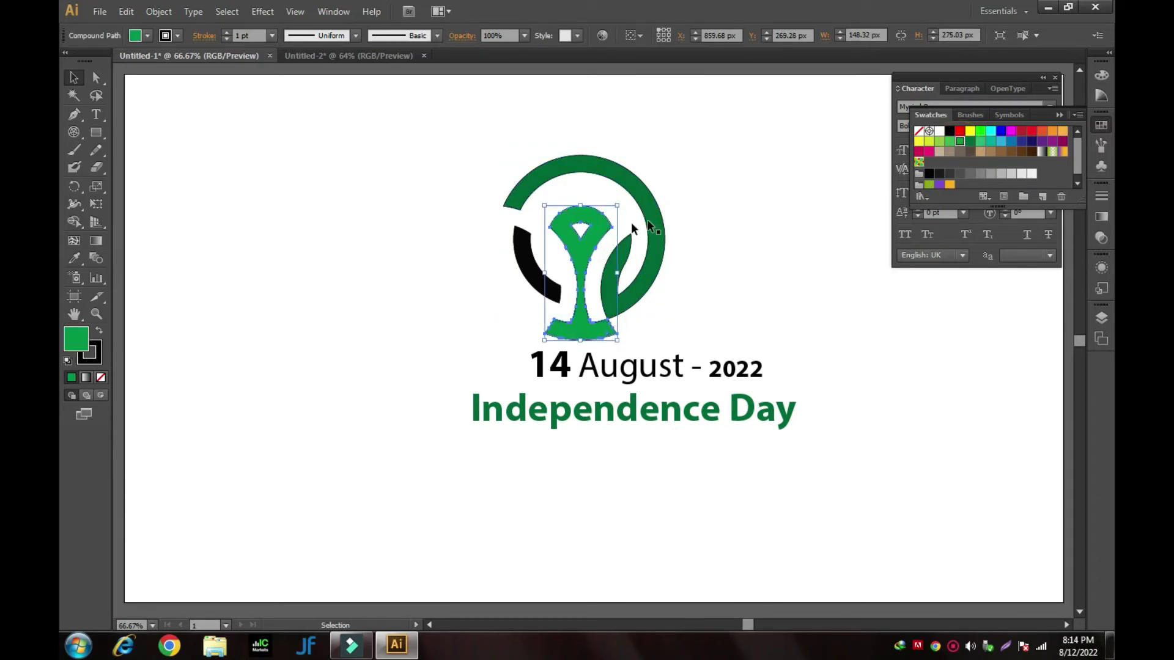
click(532, 268)
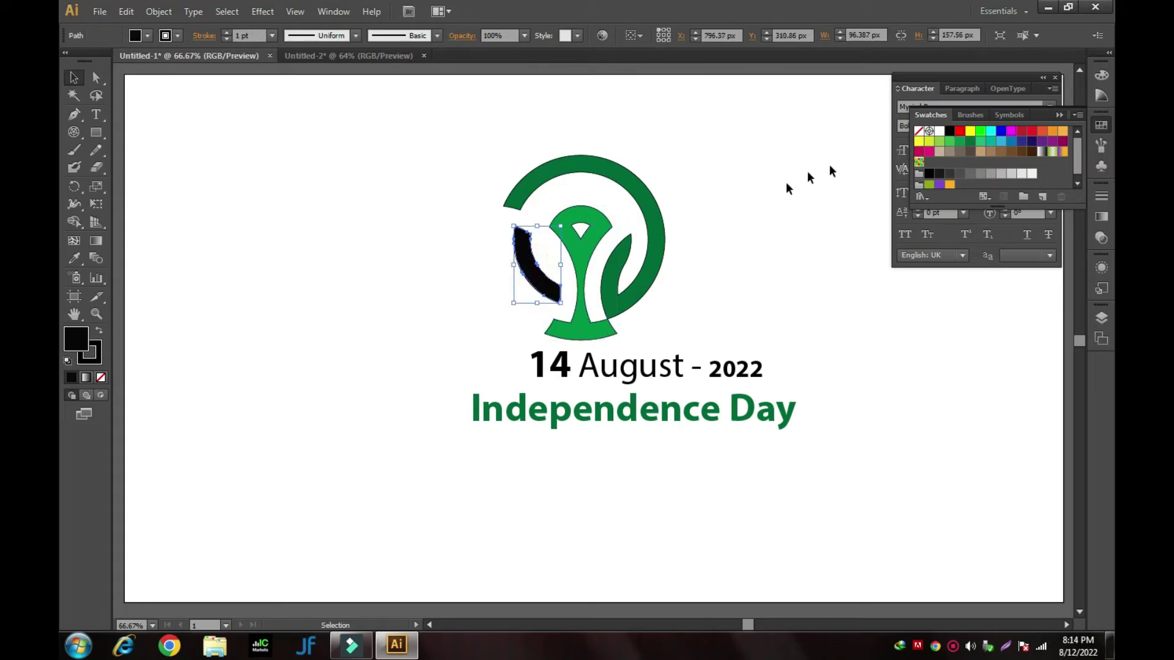
click(950, 141)
click(773, 231)
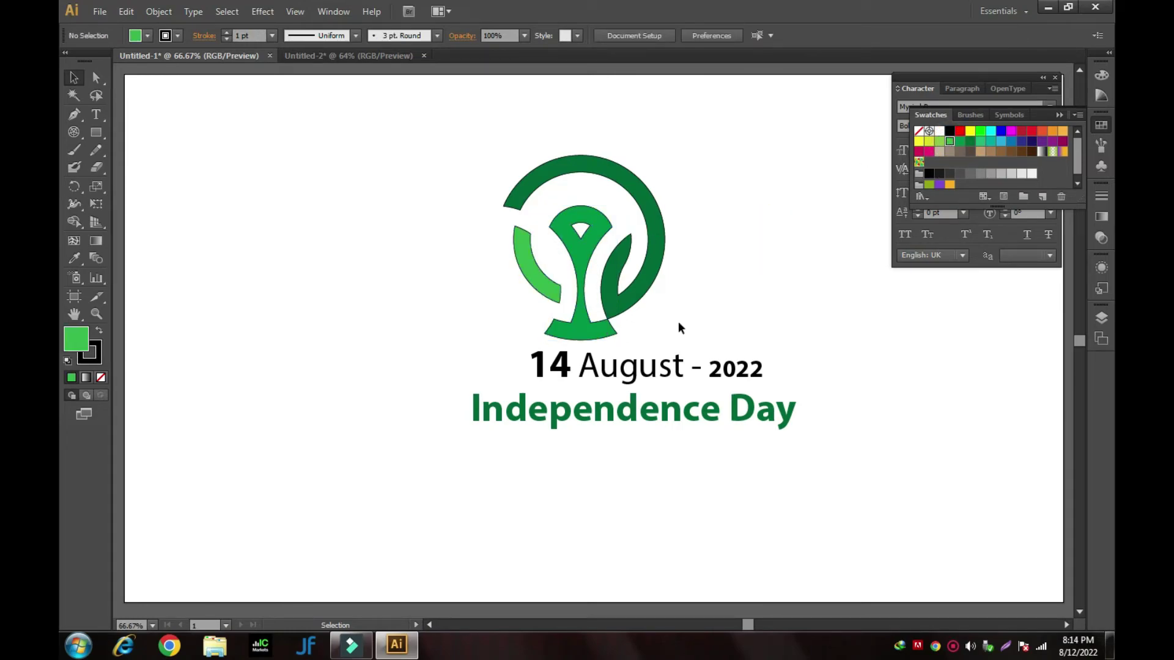
drag(466, 138, 672, 339)
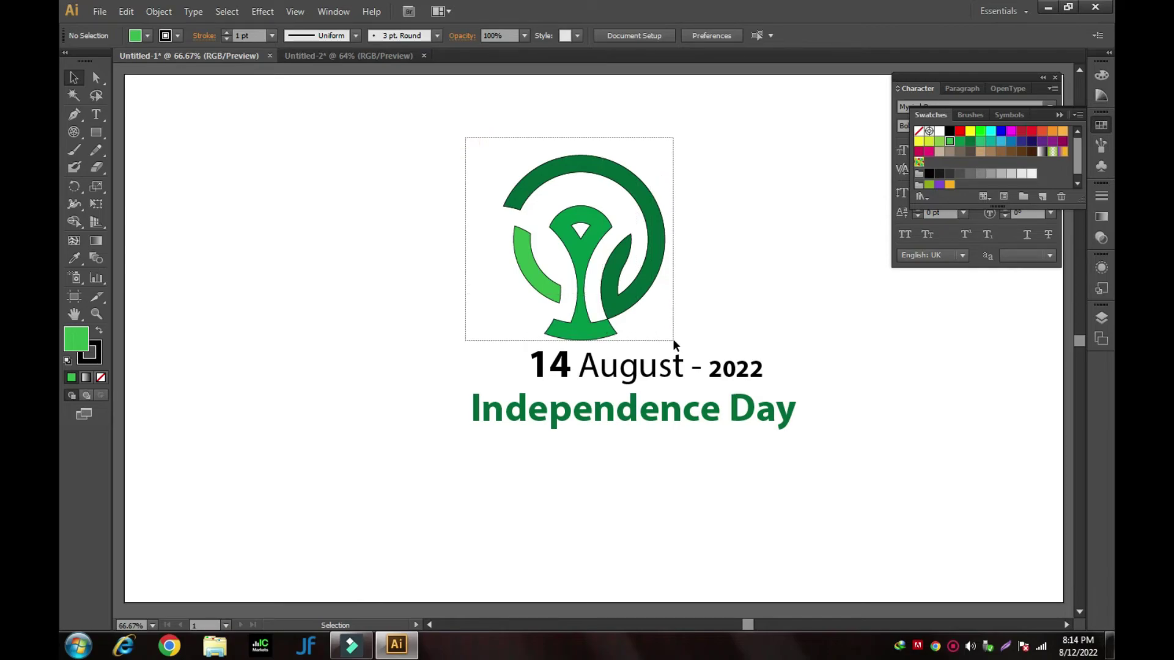
- Group the emblem pieces and centre the emblem horizontally over both text lines
right_click(577, 253)
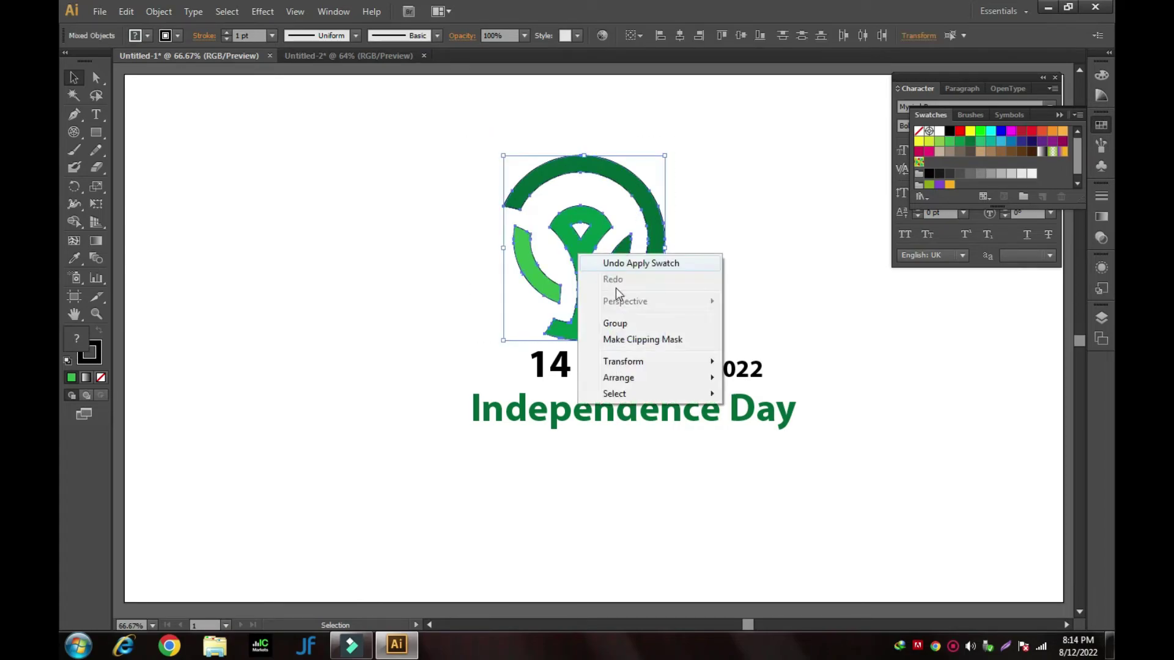
click(649, 322)
click(713, 286)
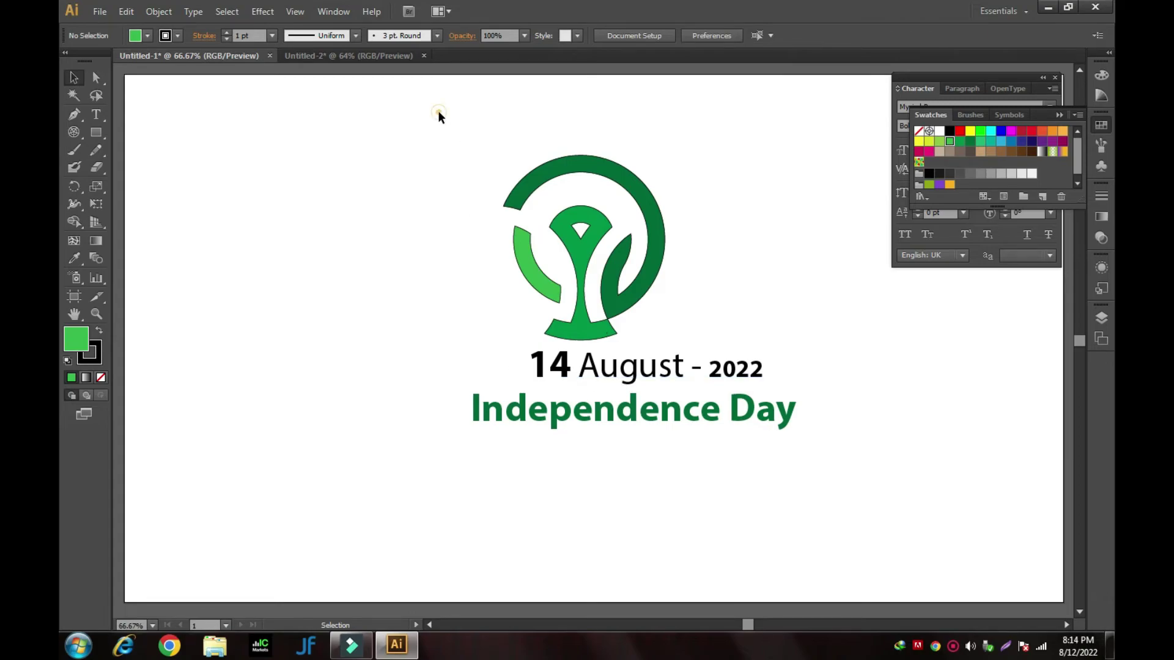
drag(438, 112, 818, 479)
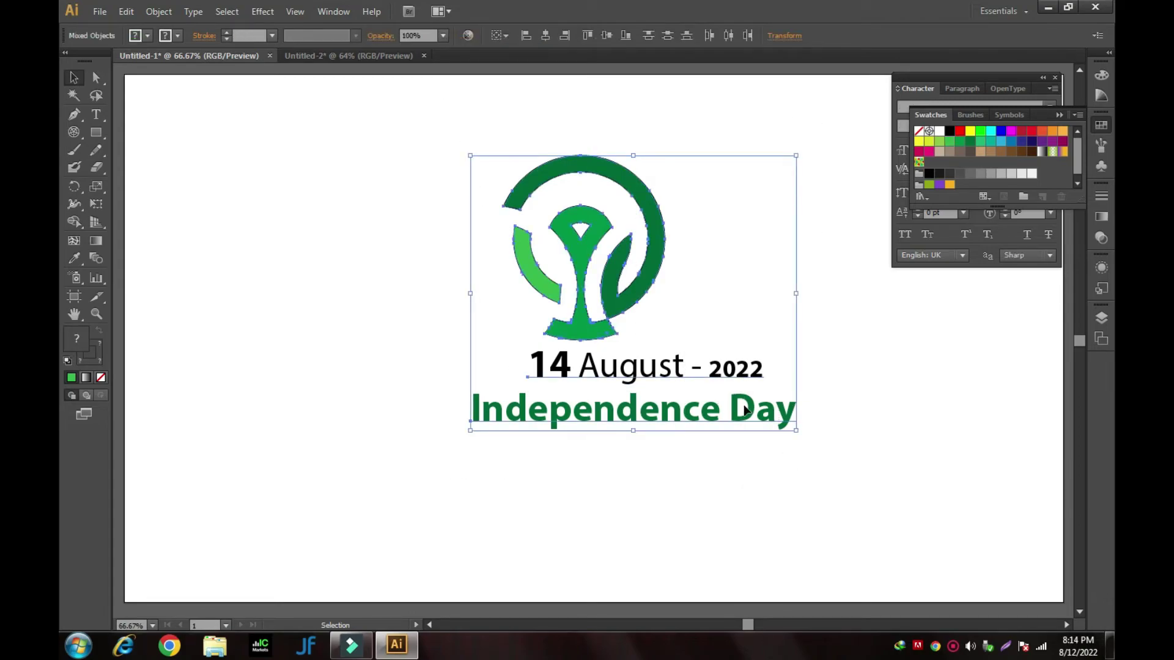
click(546, 35)
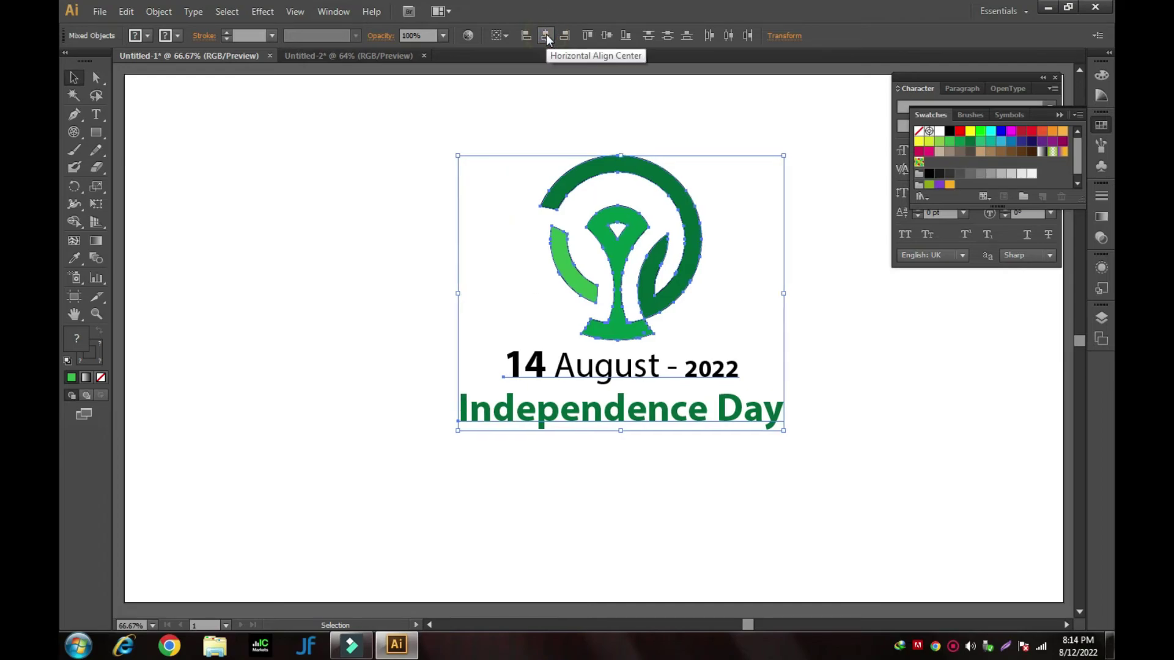
click(380, 271)
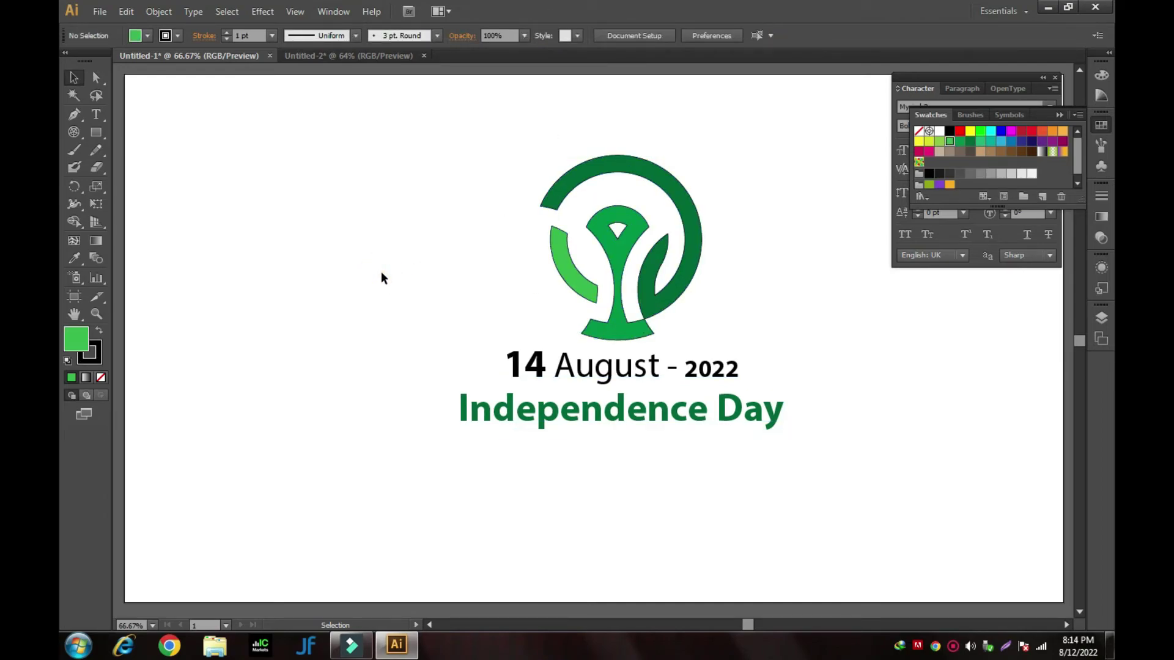
- Set the emblem group's stroke to None
click(619, 254)
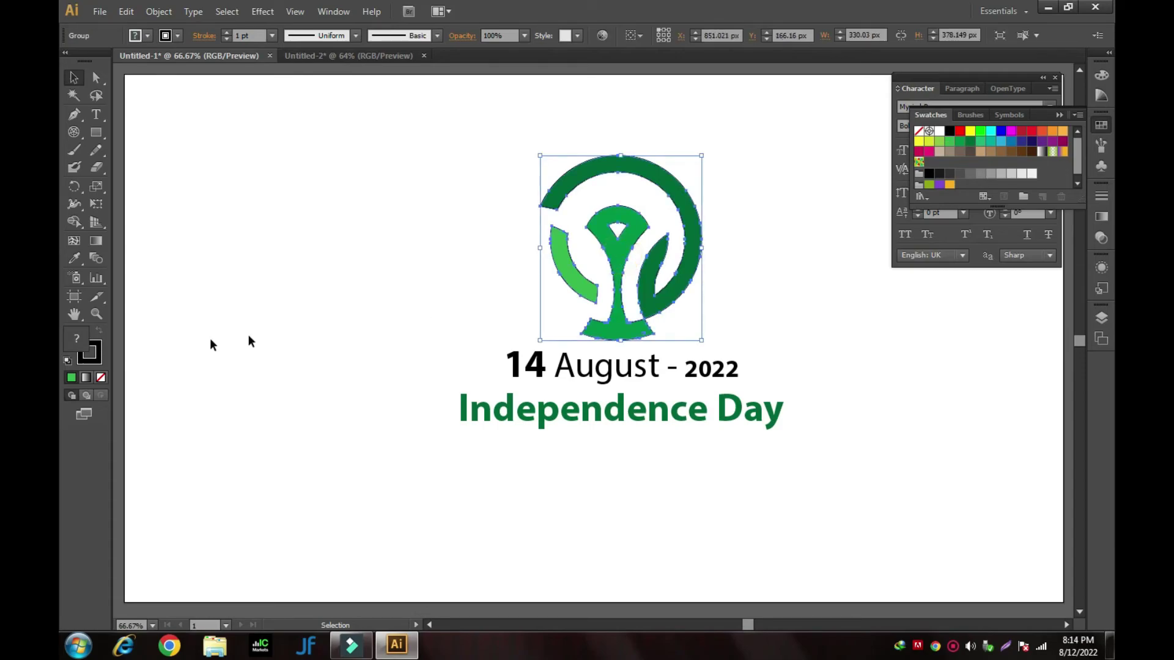
click(91, 354)
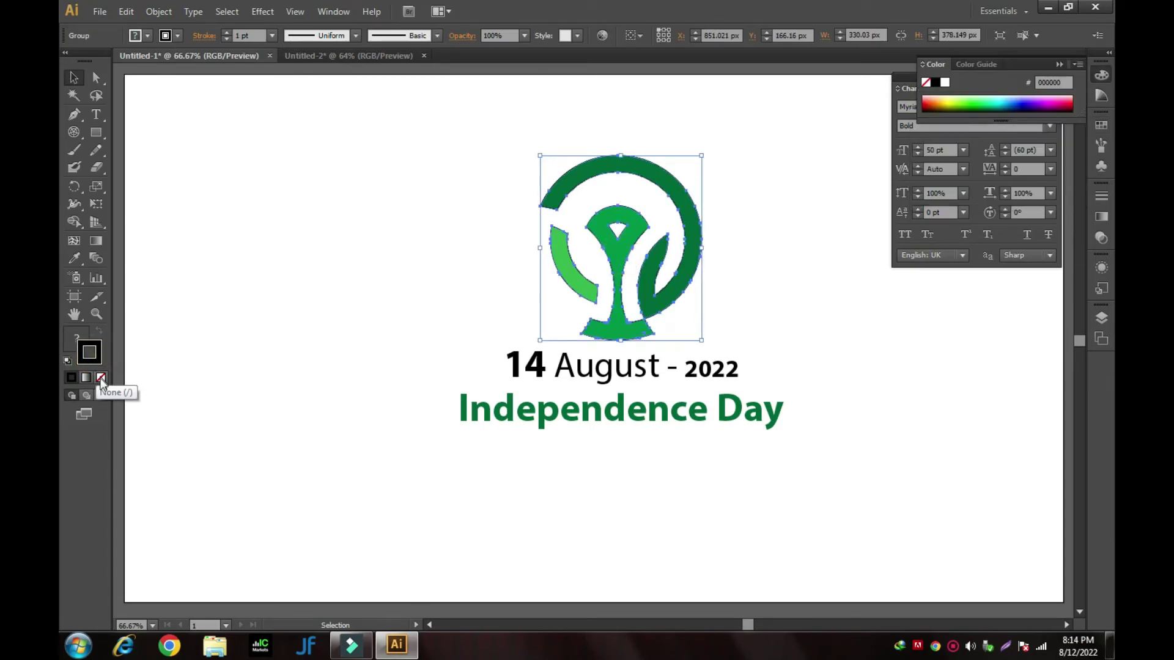
click(100, 378)
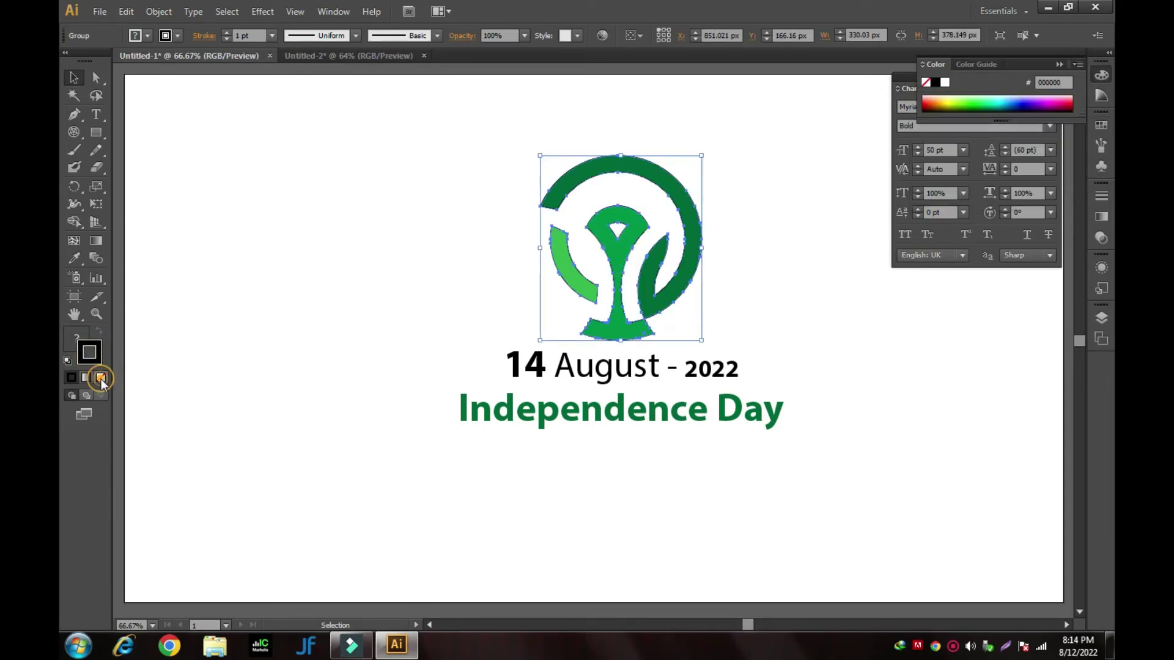
click(75, 336)
click(234, 292)
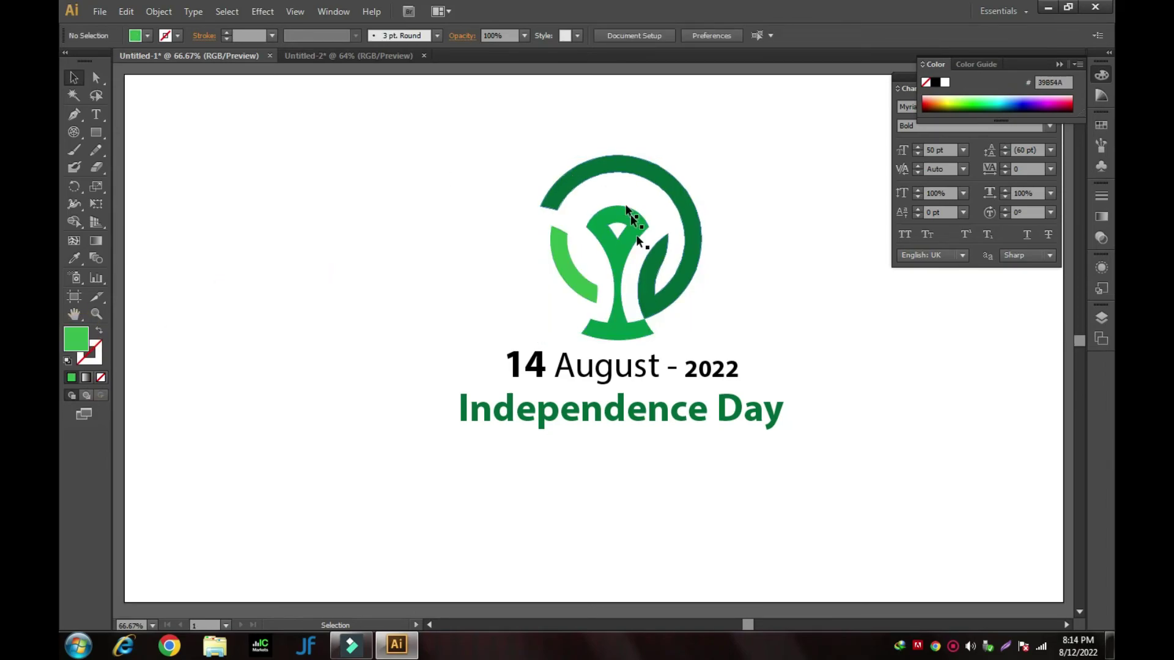
double_click(737, 368)
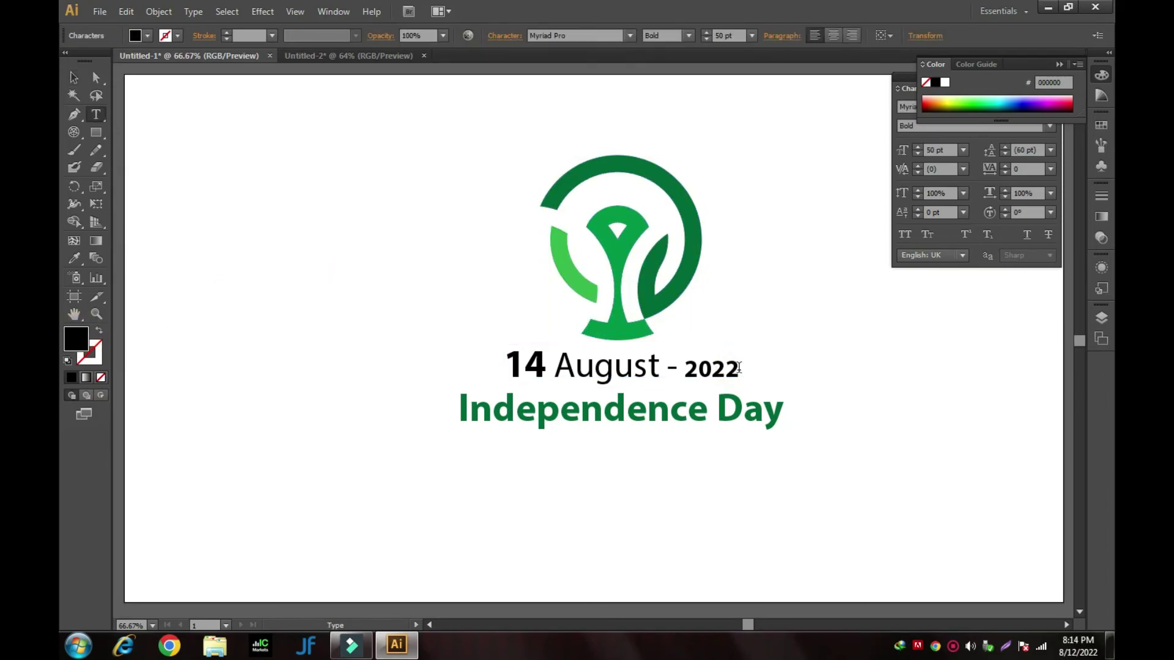
- Colour the year '2022' in the date line with the orange swatch
drag(738, 367, 686, 368)
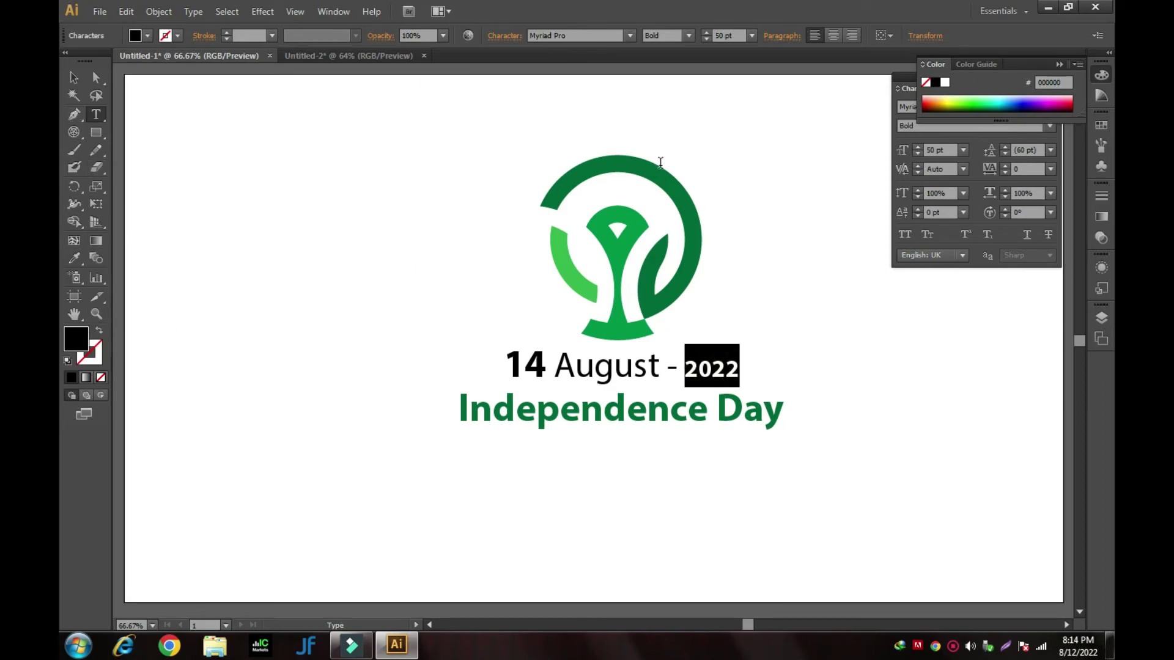
click(1101, 125)
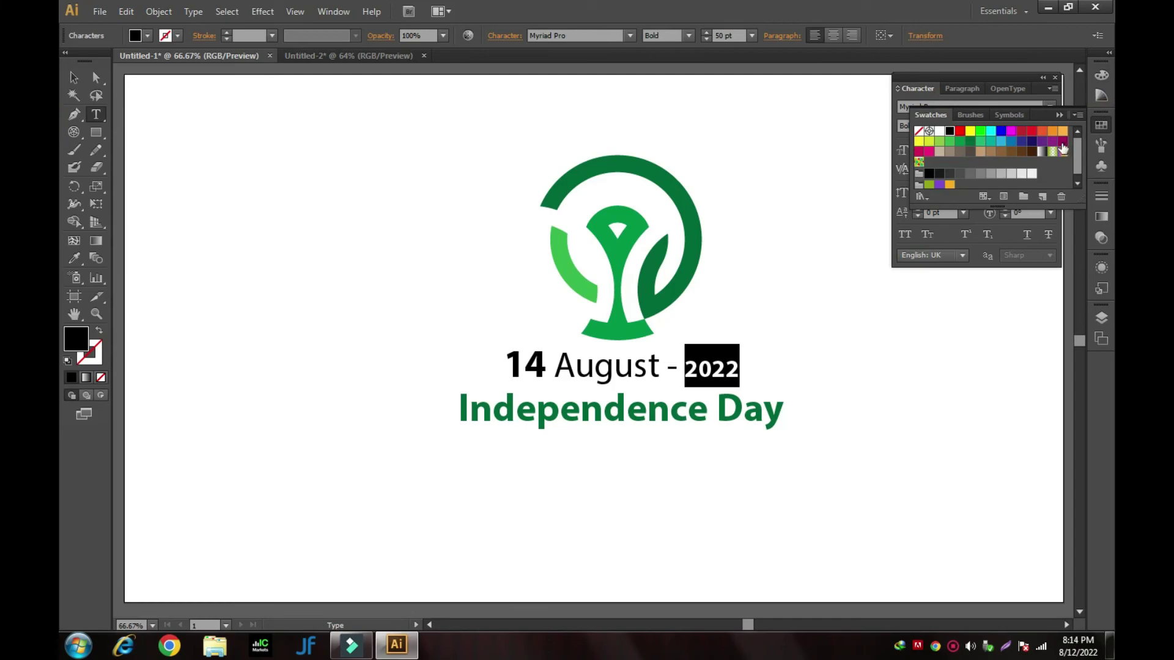
click(1052, 131)
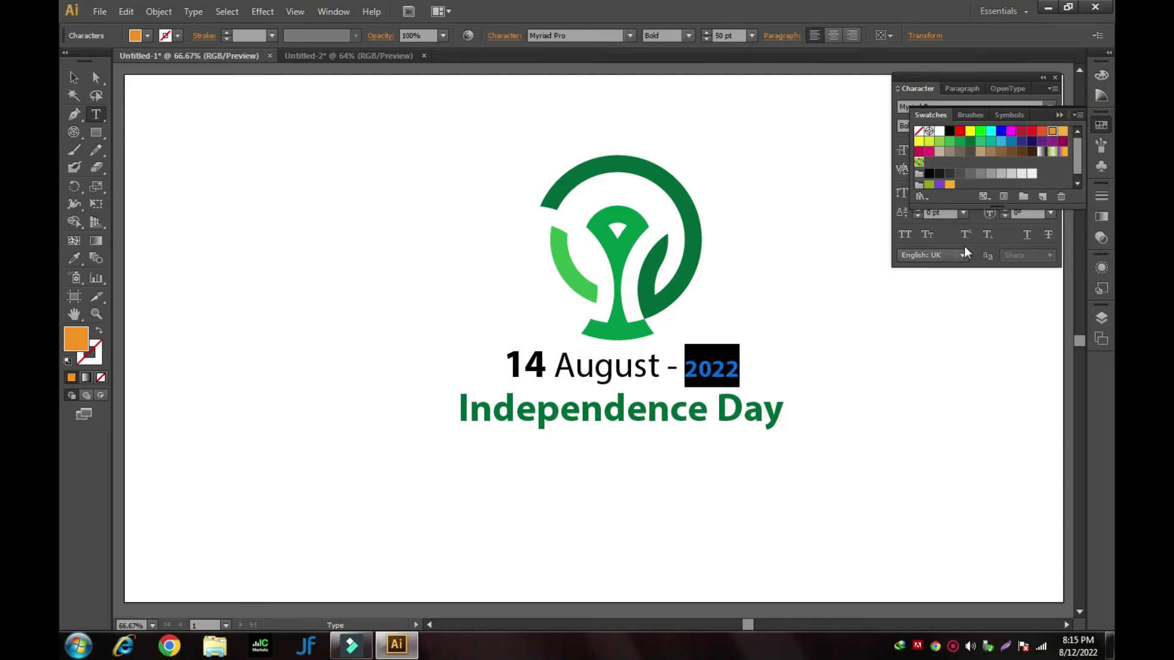
click(72, 78)
click(245, 238)
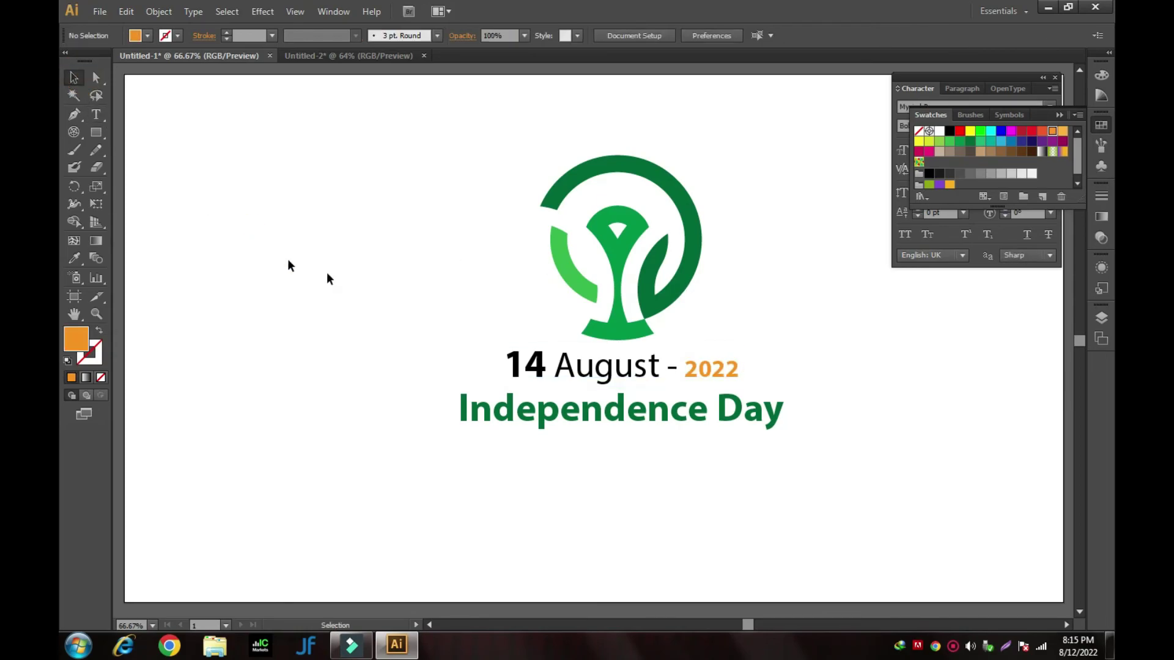